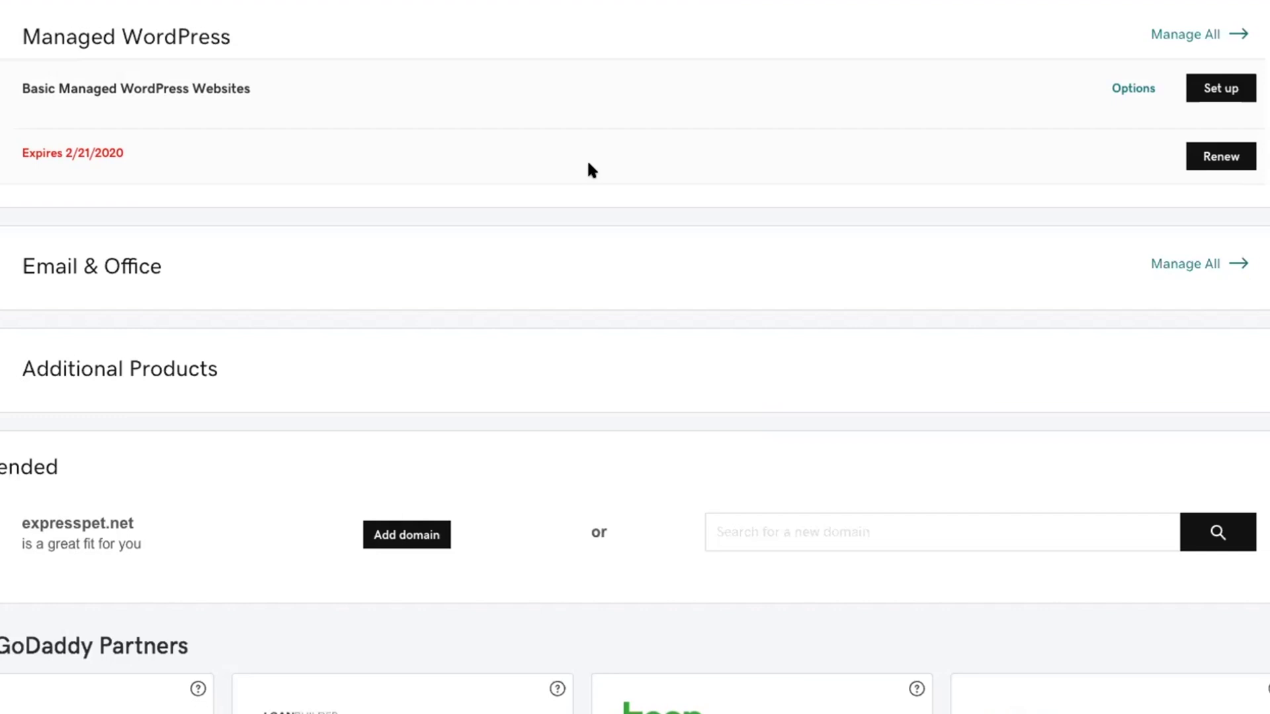
# Step: Start setting up the Basic Managed WordPress Websites plan and open the website template gallery
pyautogui.click(1231, 93)
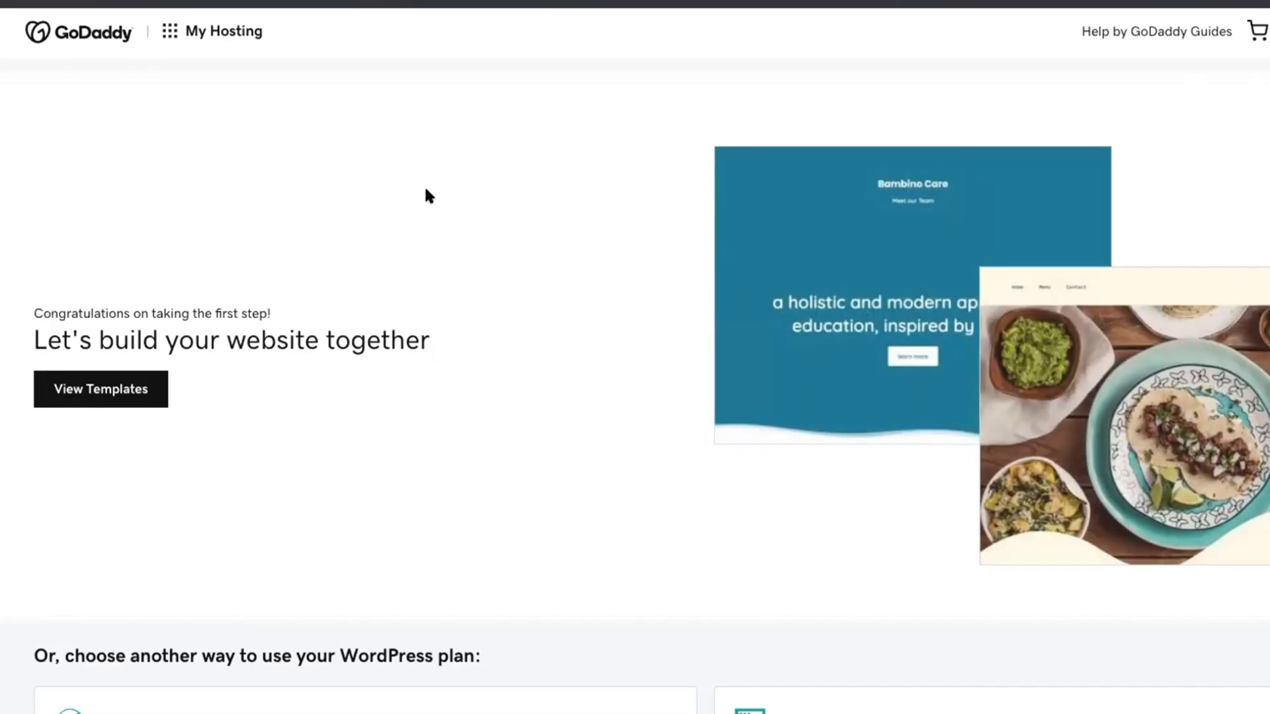
pyautogui.scroll(-1, 425, 189)
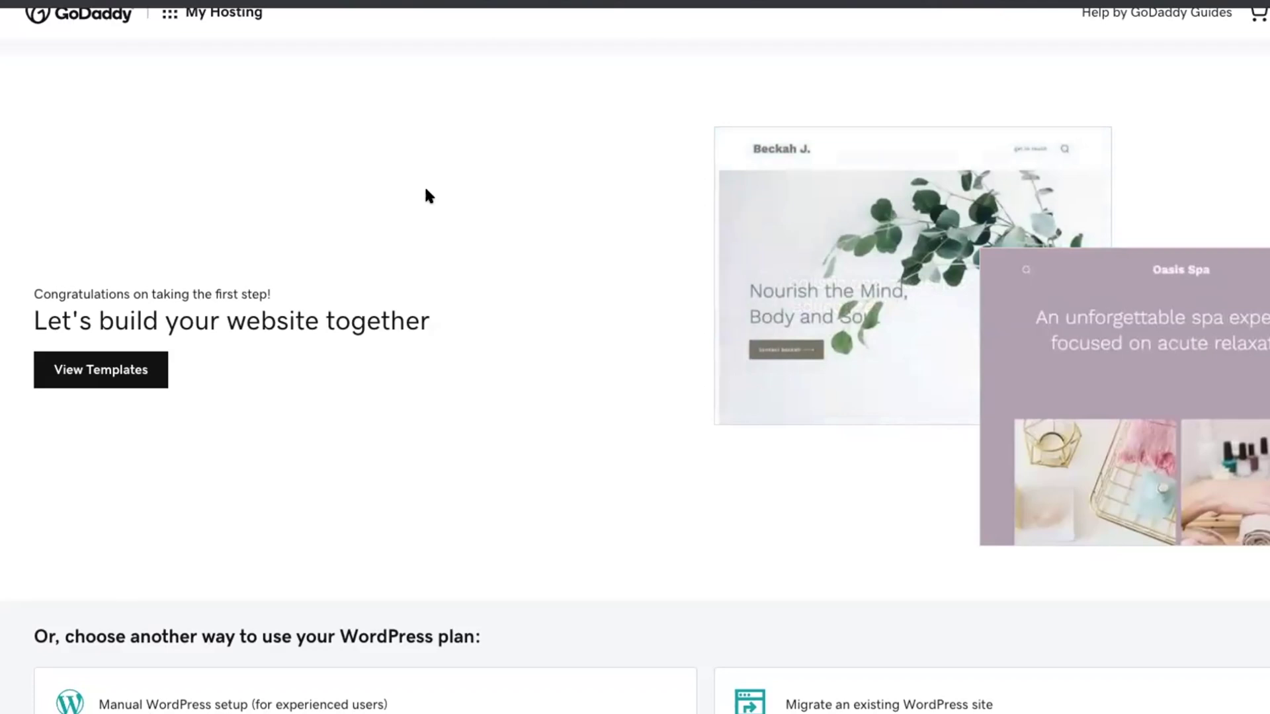
pyautogui.scroll(-1, 427, 192)
pyautogui.scroll(-1, 426, 192)
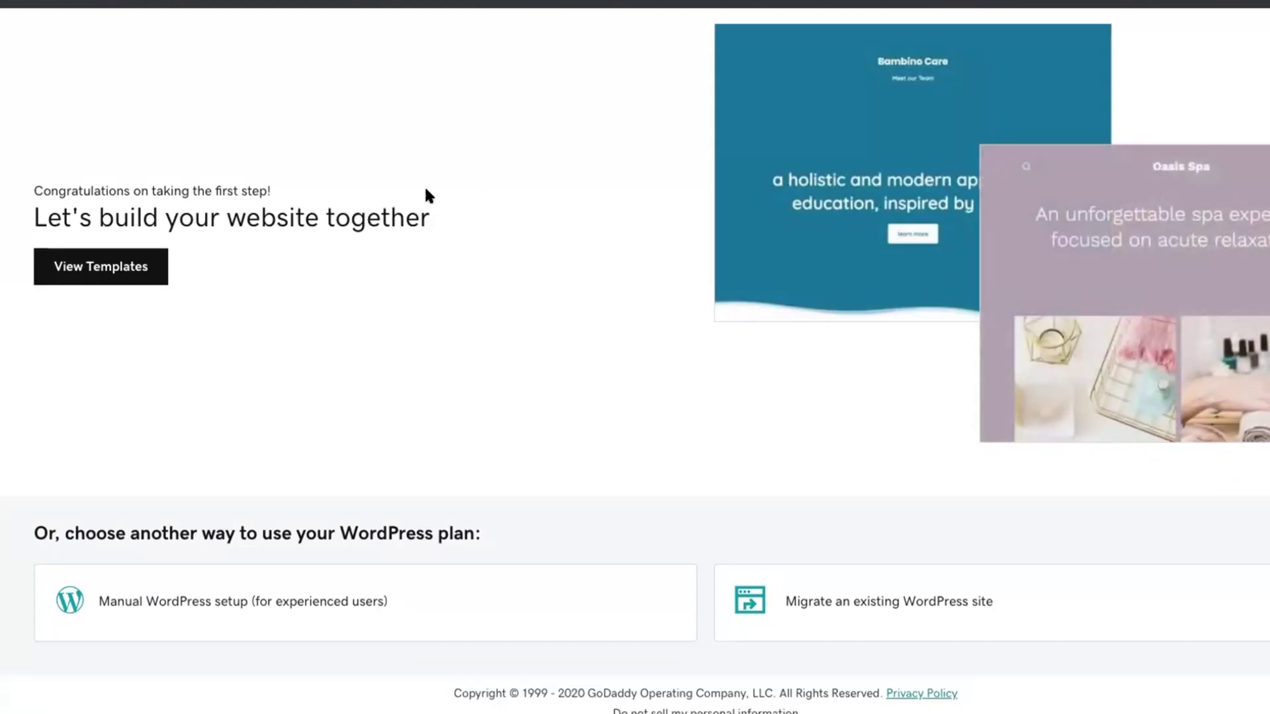
pyautogui.scroll(-1, 425, 190)
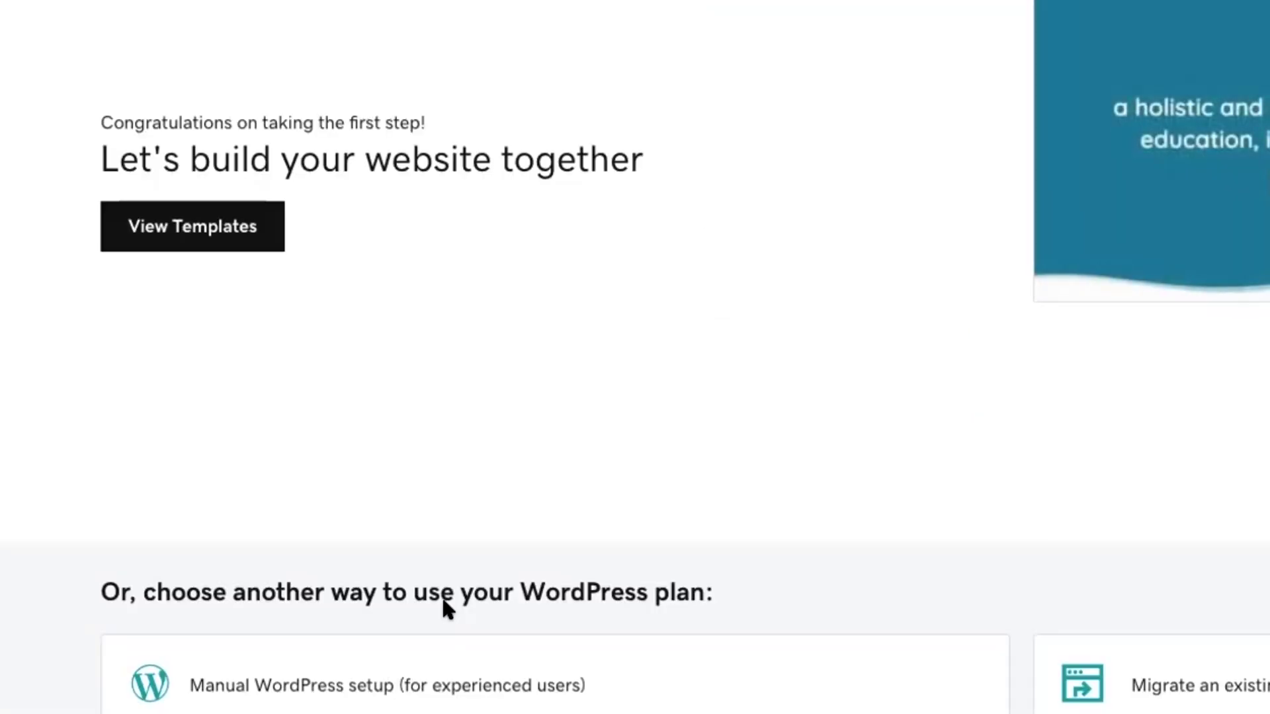
pyautogui.scroll(3, 446, 608)
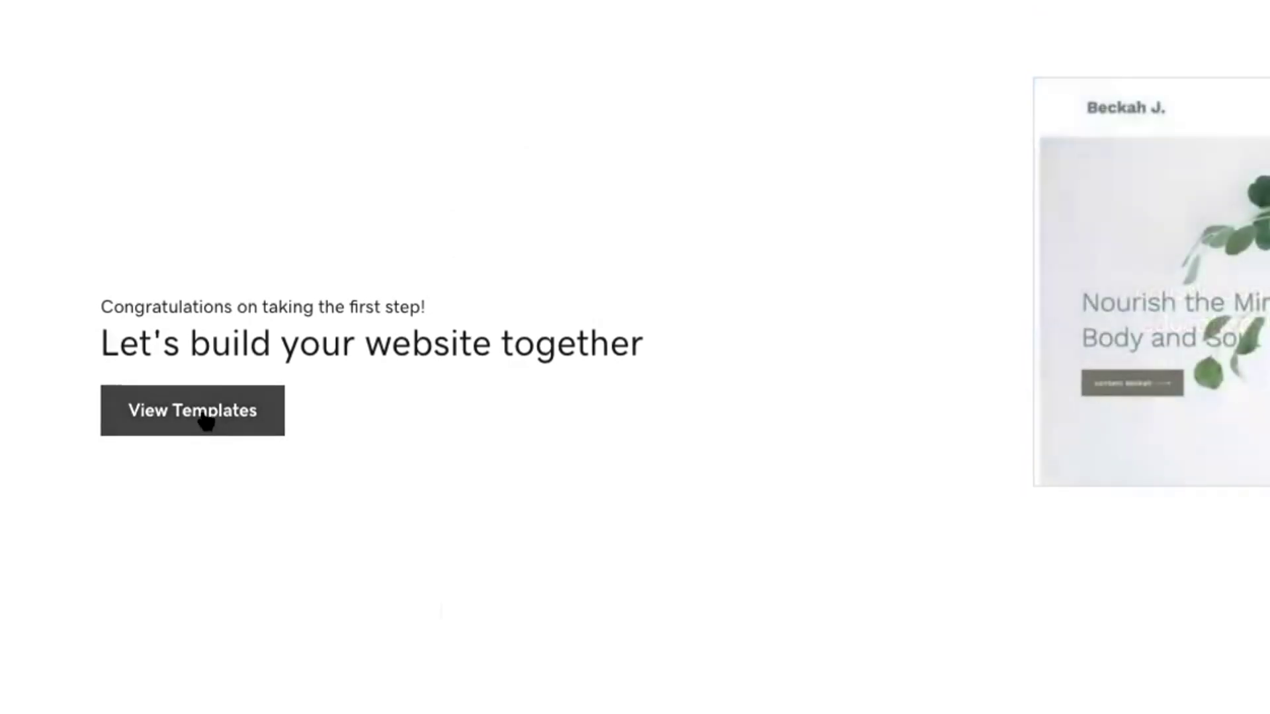
pyautogui.click(206, 422)
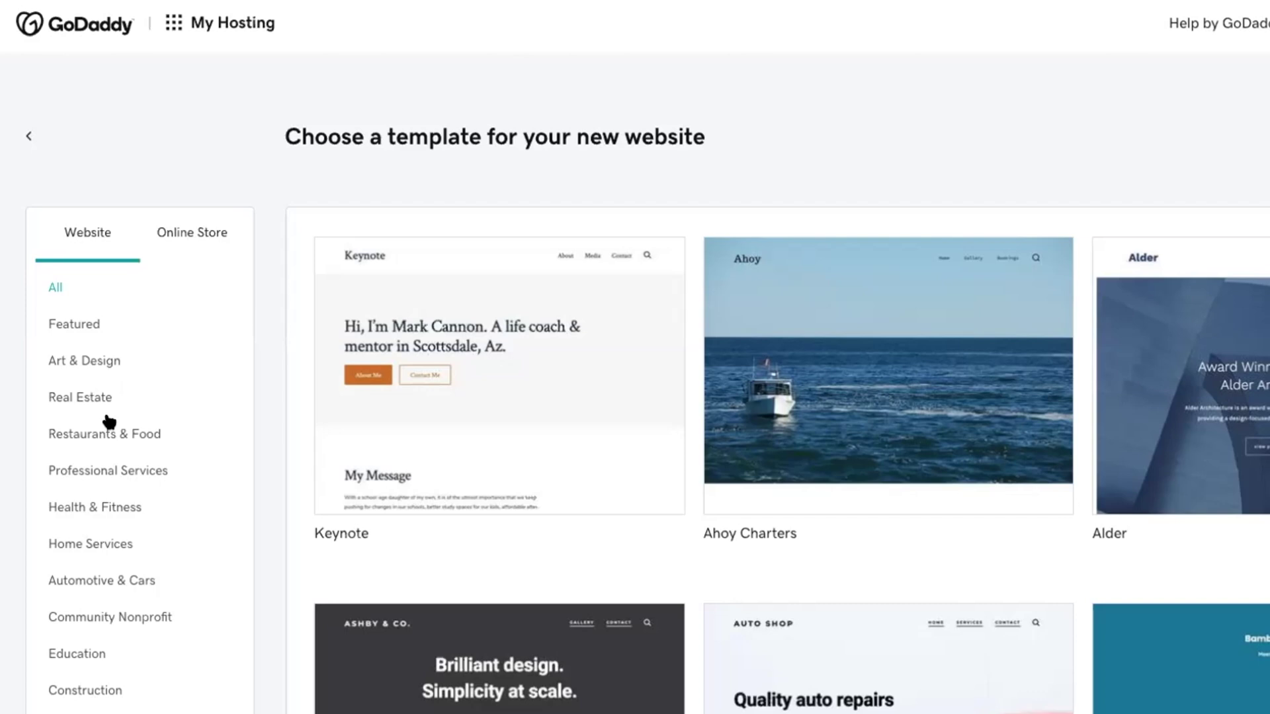
# Step: Browse the website templates to compare the available designs
pyautogui.scroll(-2, 109, 421)
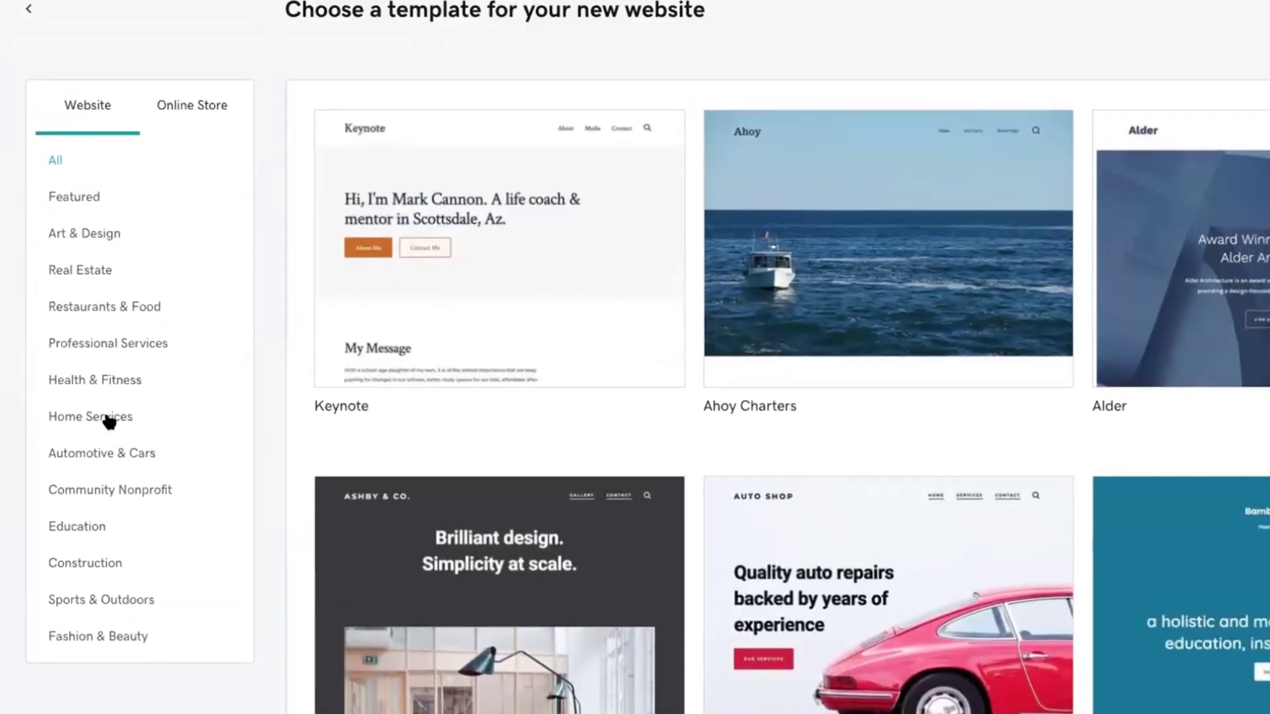
pyautogui.scroll(-8, 439, 433)
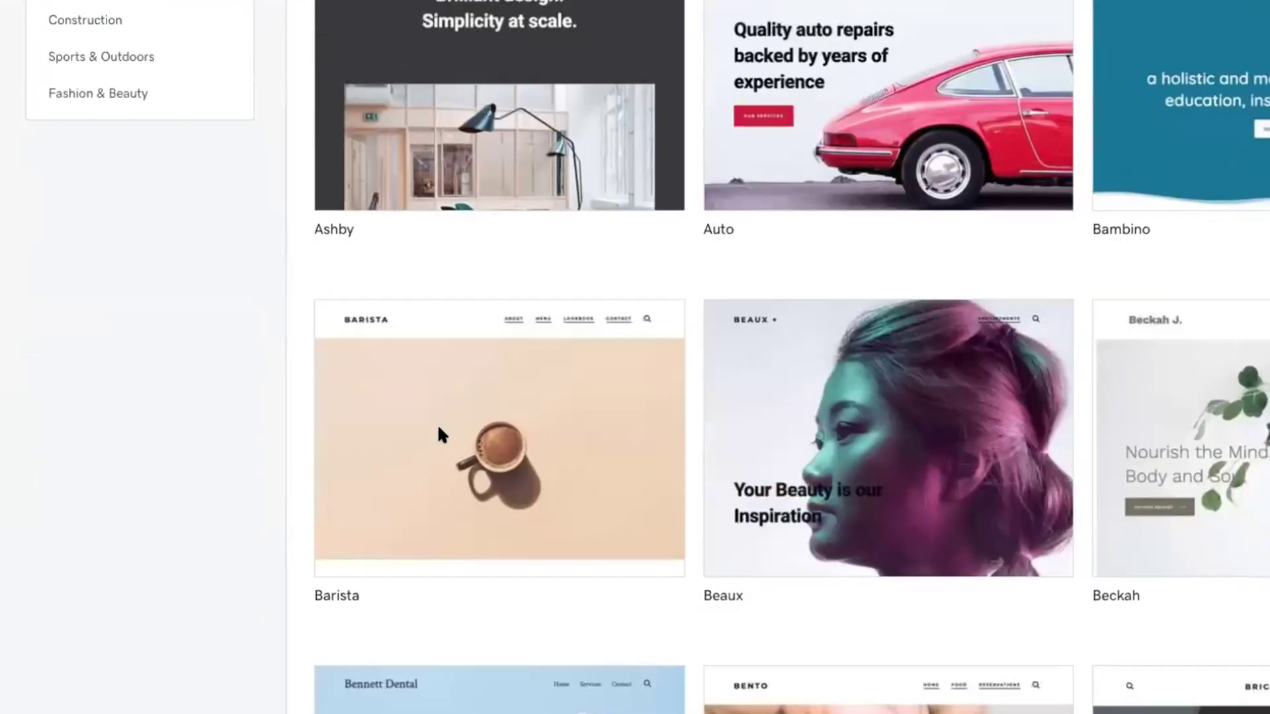
pyautogui.scroll(-6, 440, 433)
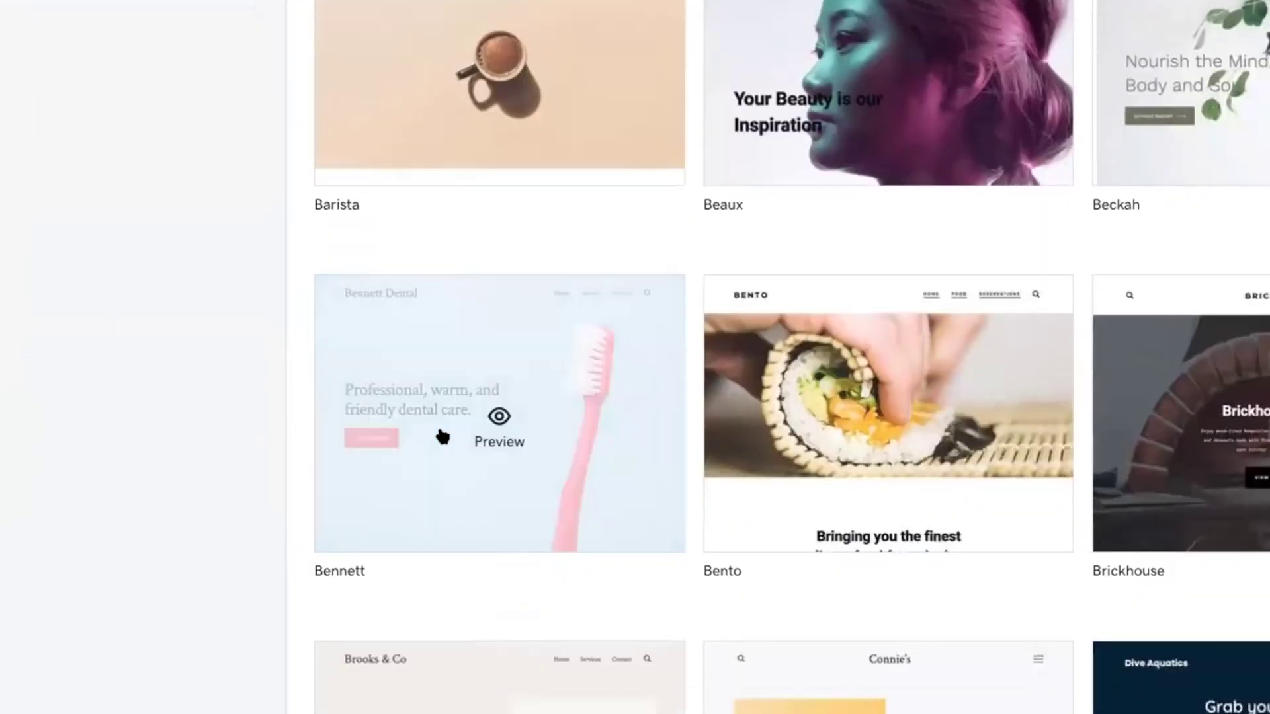
pyautogui.scroll(-12, 442, 436)
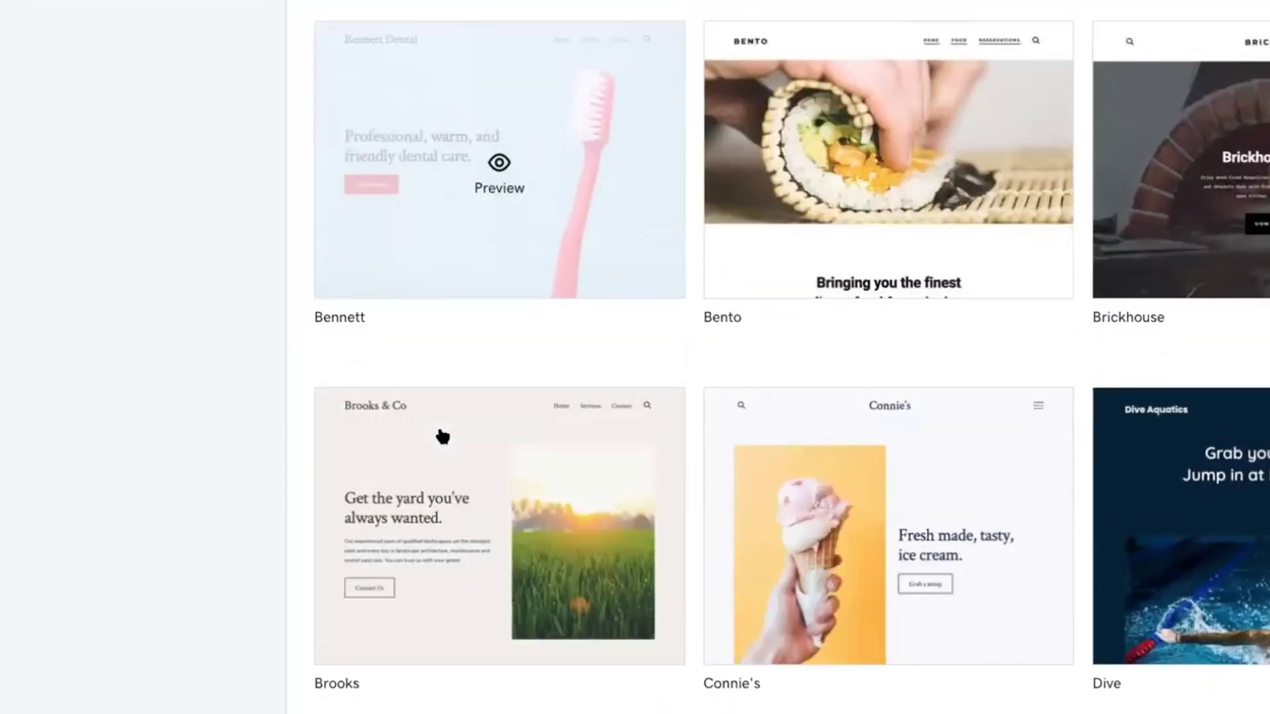
pyautogui.scroll(-7, 442, 437)
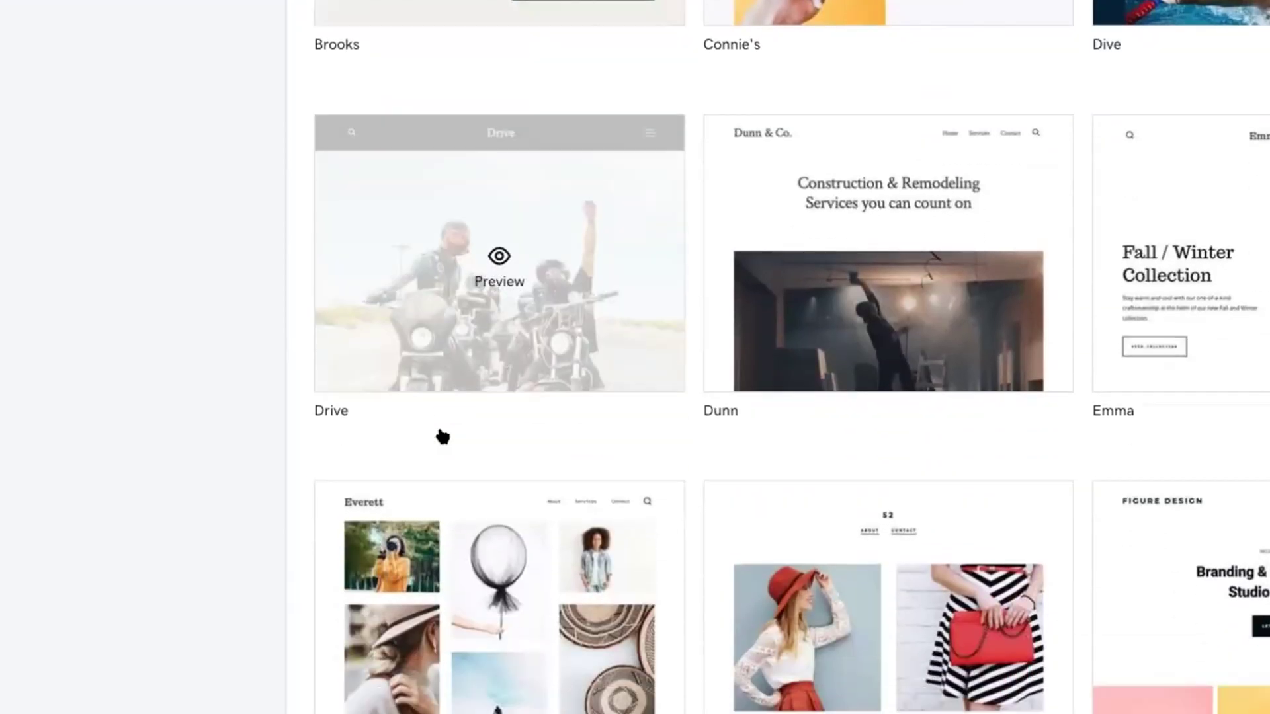
pyautogui.scroll(-7, 440, 431)
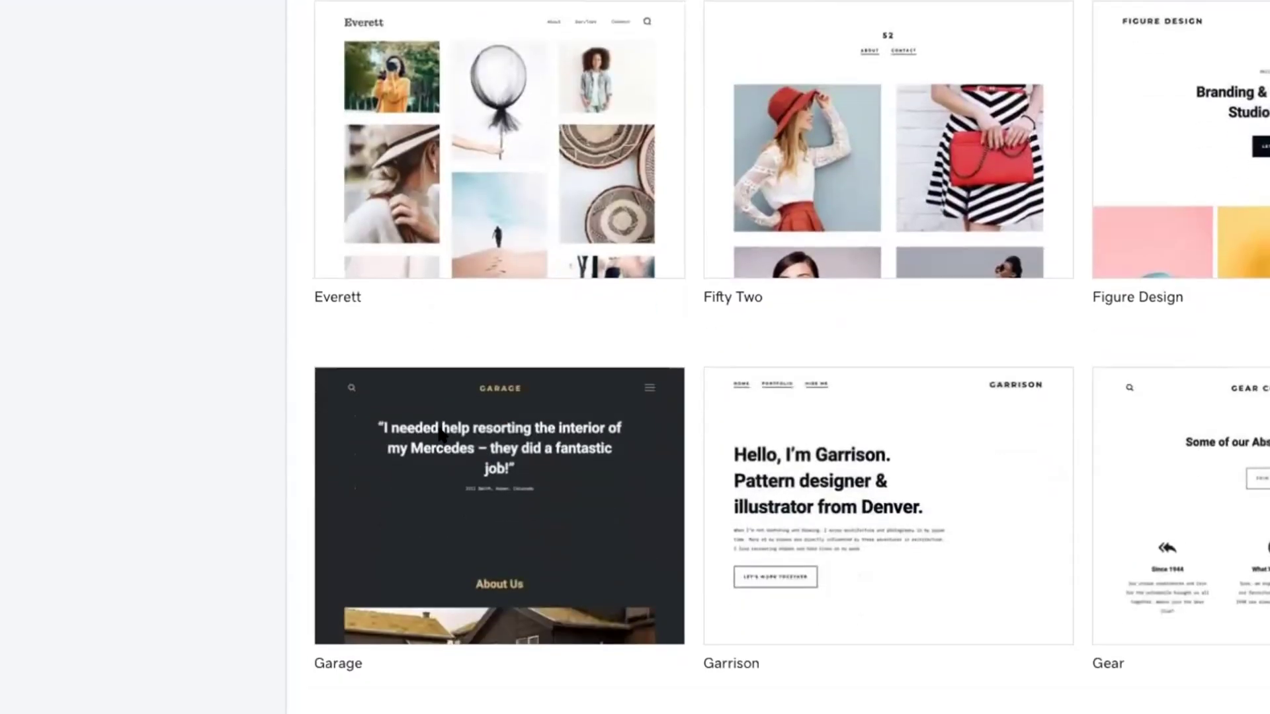
pyautogui.scroll(-8, 442, 435)
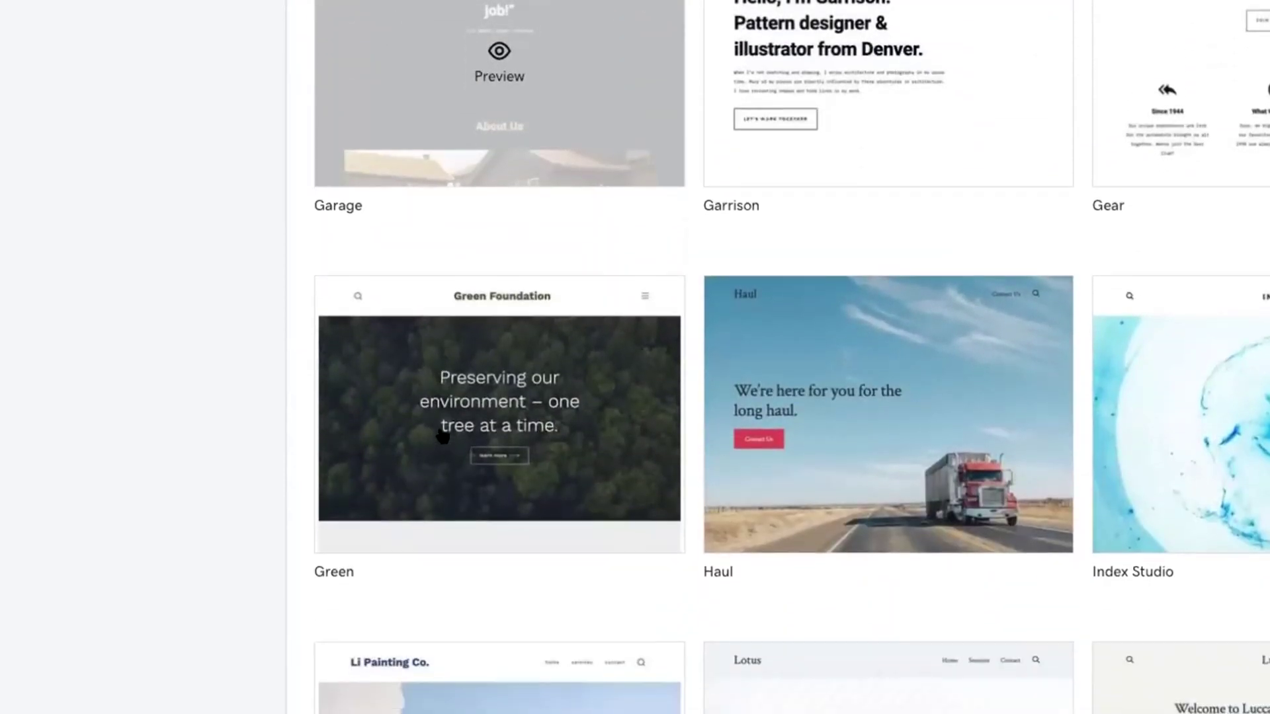
pyautogui.scroll(-5, 442, 436)
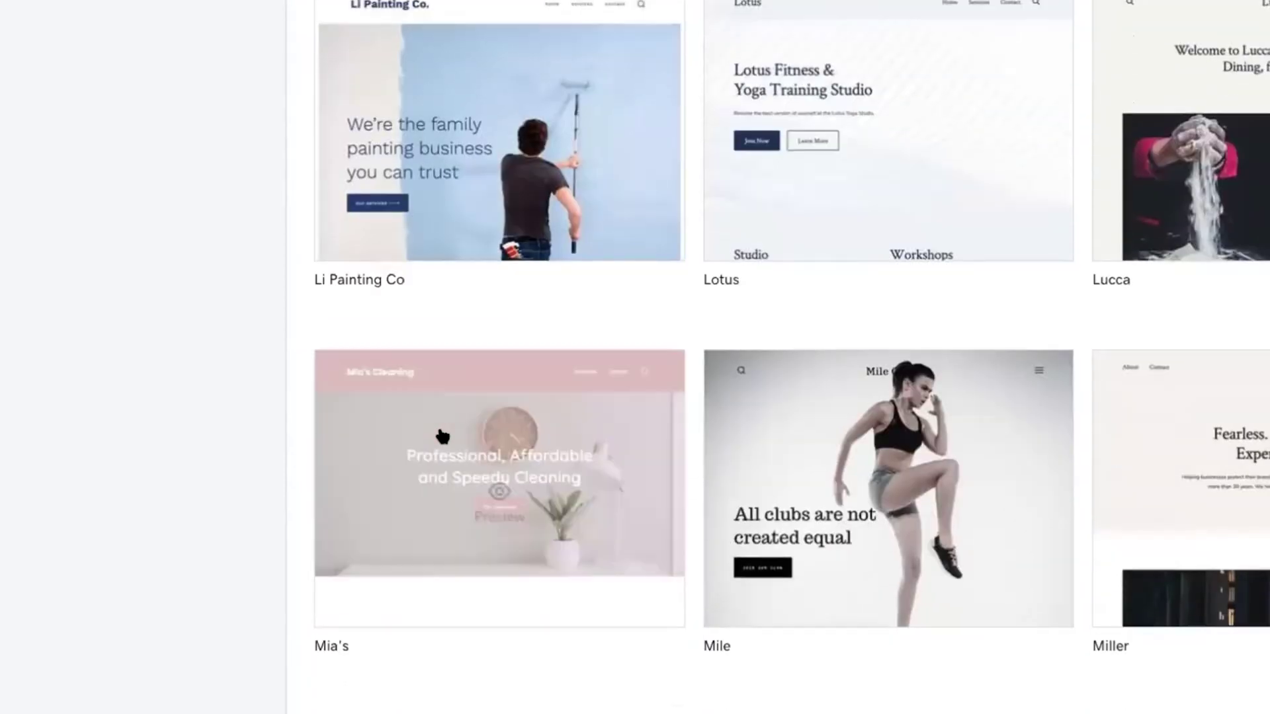
pyautogui.scroll(20, 442, 437)
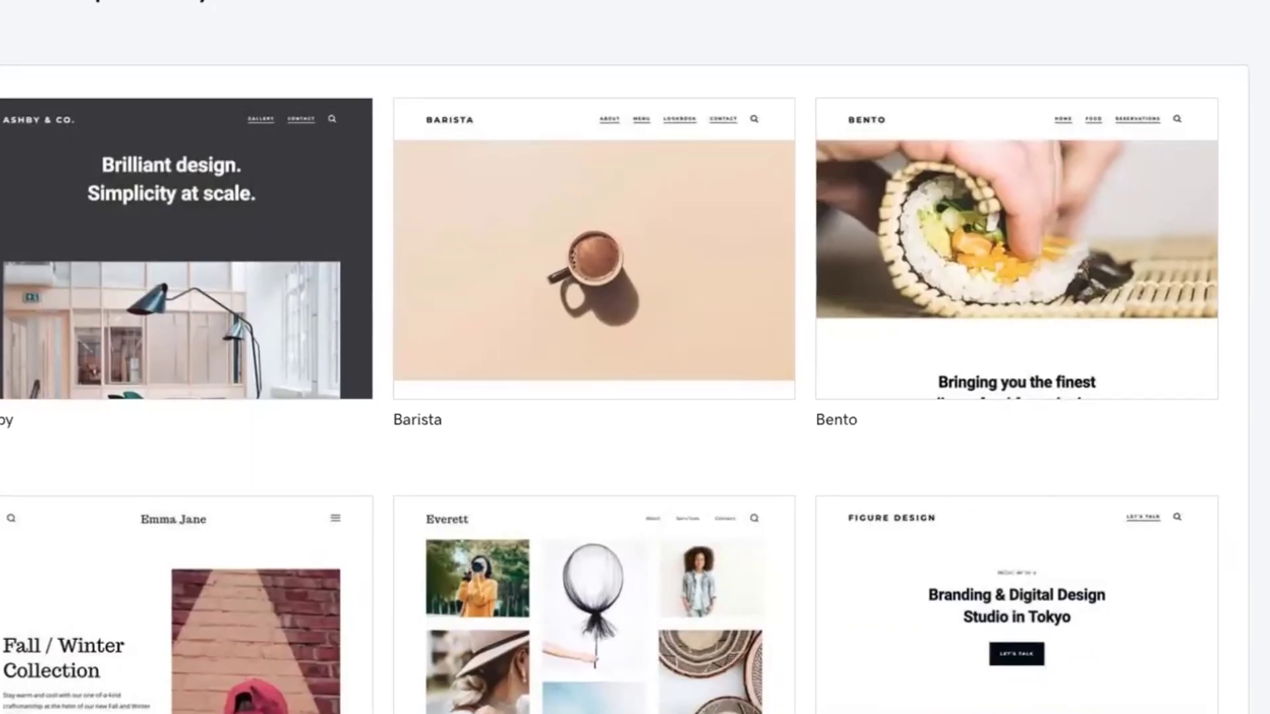
# Step: Preview the Bento template in tablet and phone layouts and choose it for the new website
pyautogui.moveTo(864, 176)
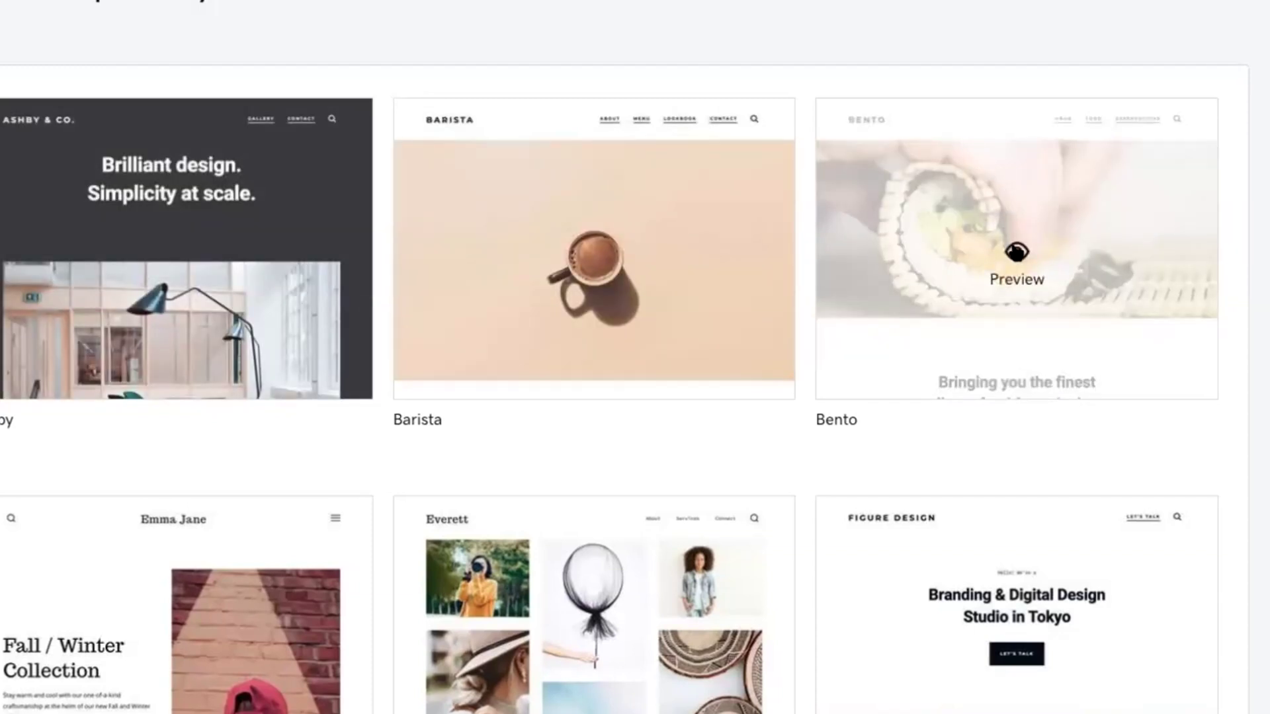
pyautogui.click(1013, 247)
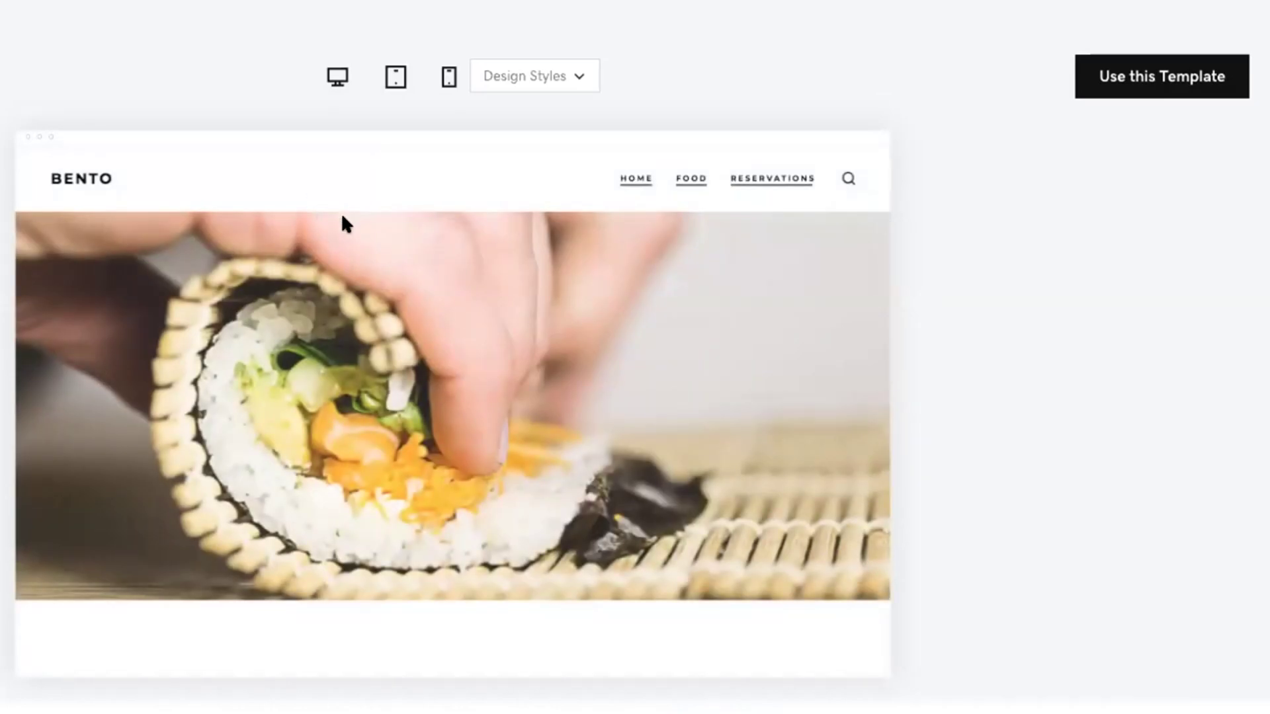
pyautogui.click(396, 79)
pyautogui.click(440, 78)
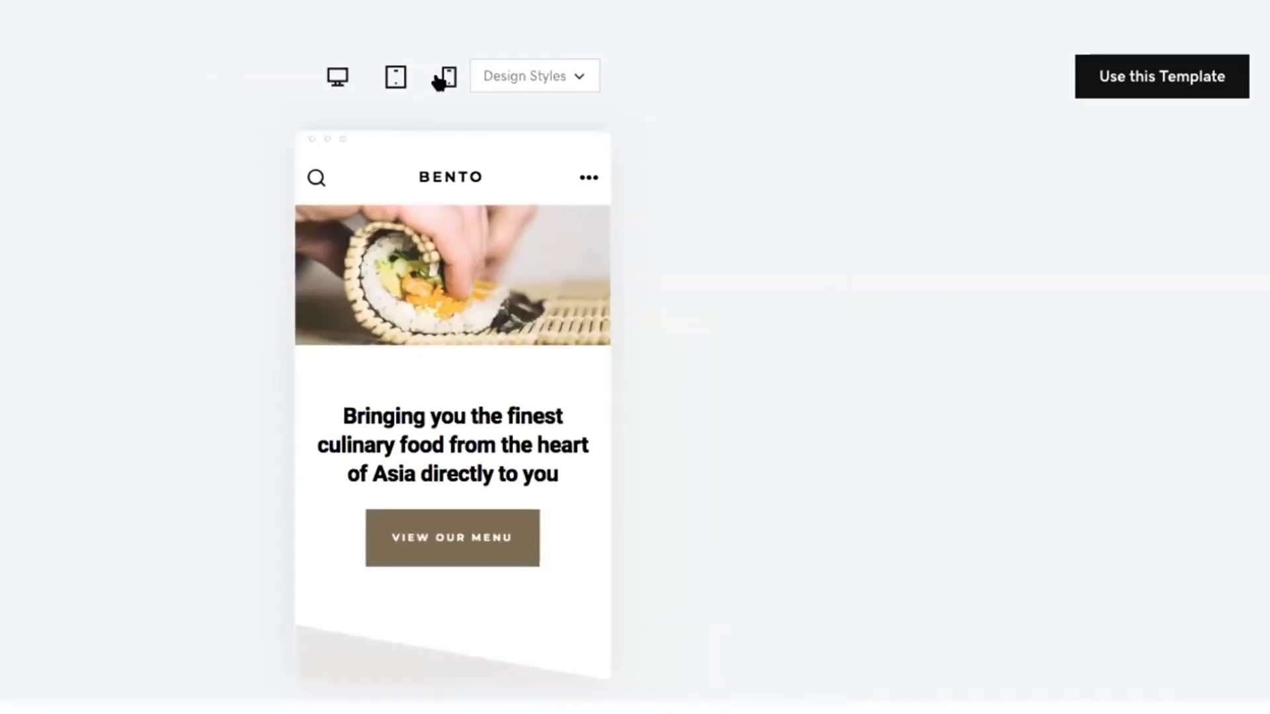
pyautogui.scroll(-3, 459, 192)
pyautogui.scroll(-10, 461, 196)
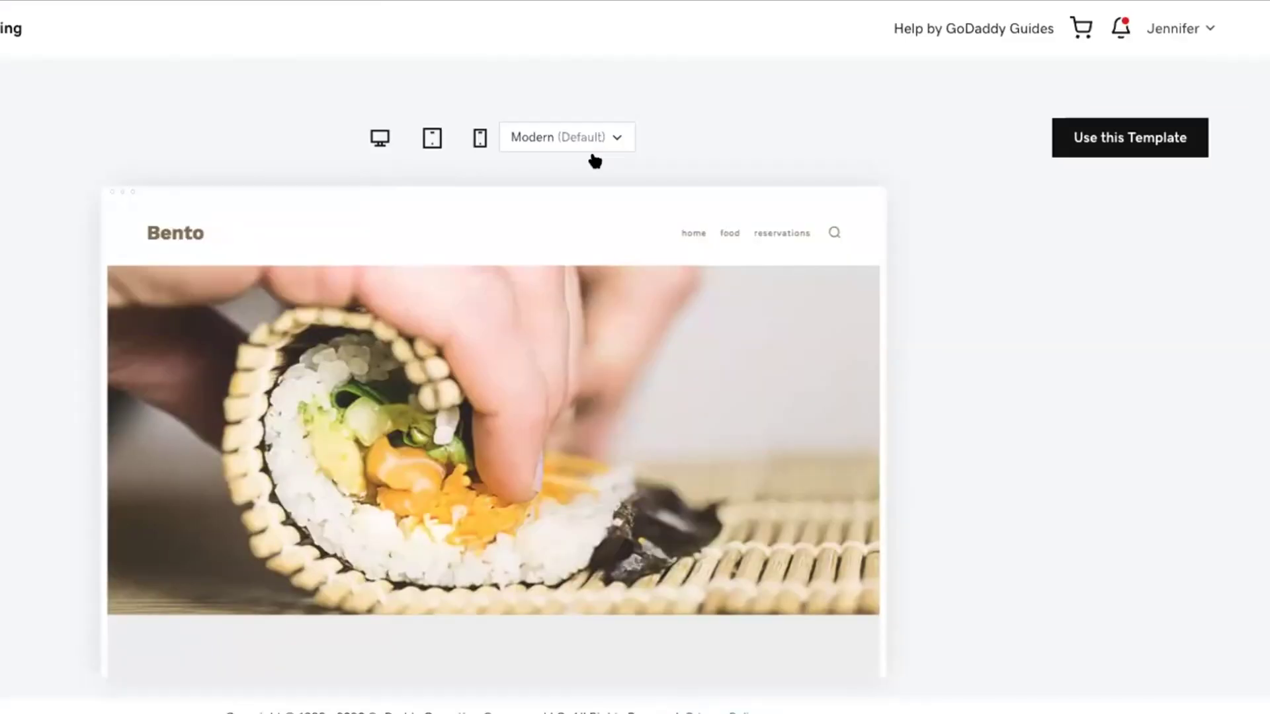
pyautogui.click(1148, 143)
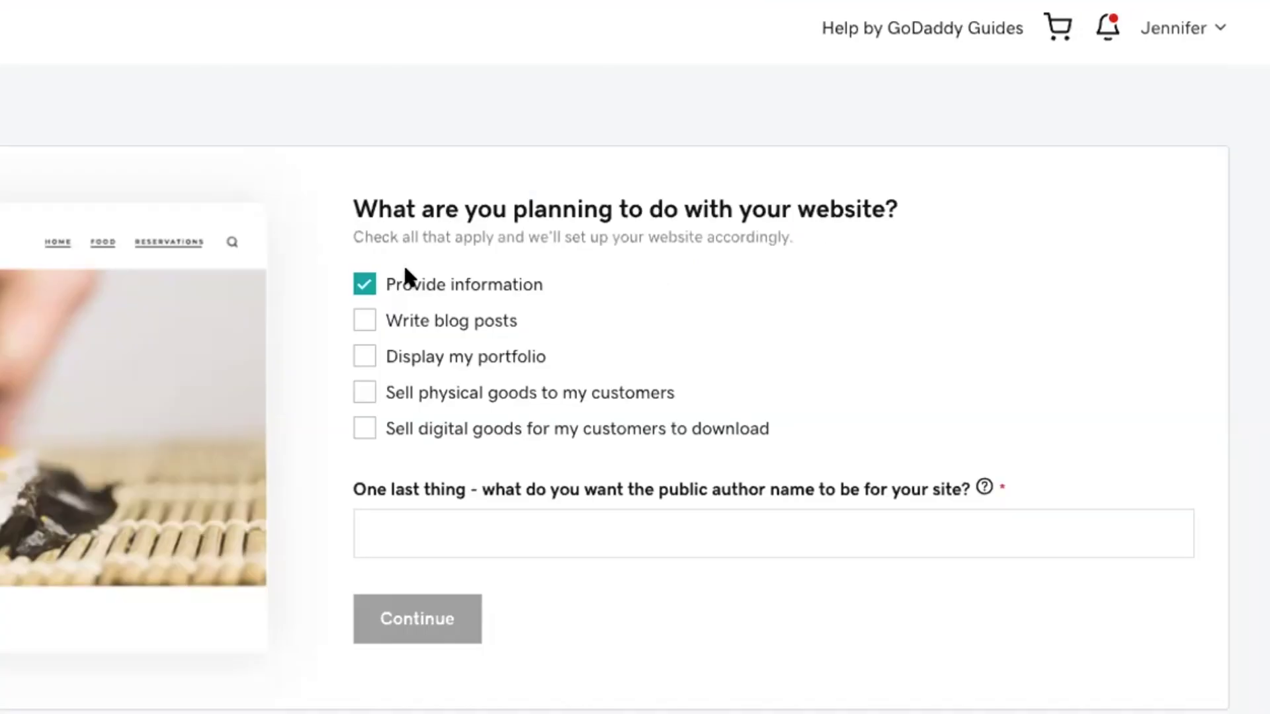
# Step: Add writing blog posts to the website's purposes, enter the public author name and submit the form
pyautogui.click(362, 319)
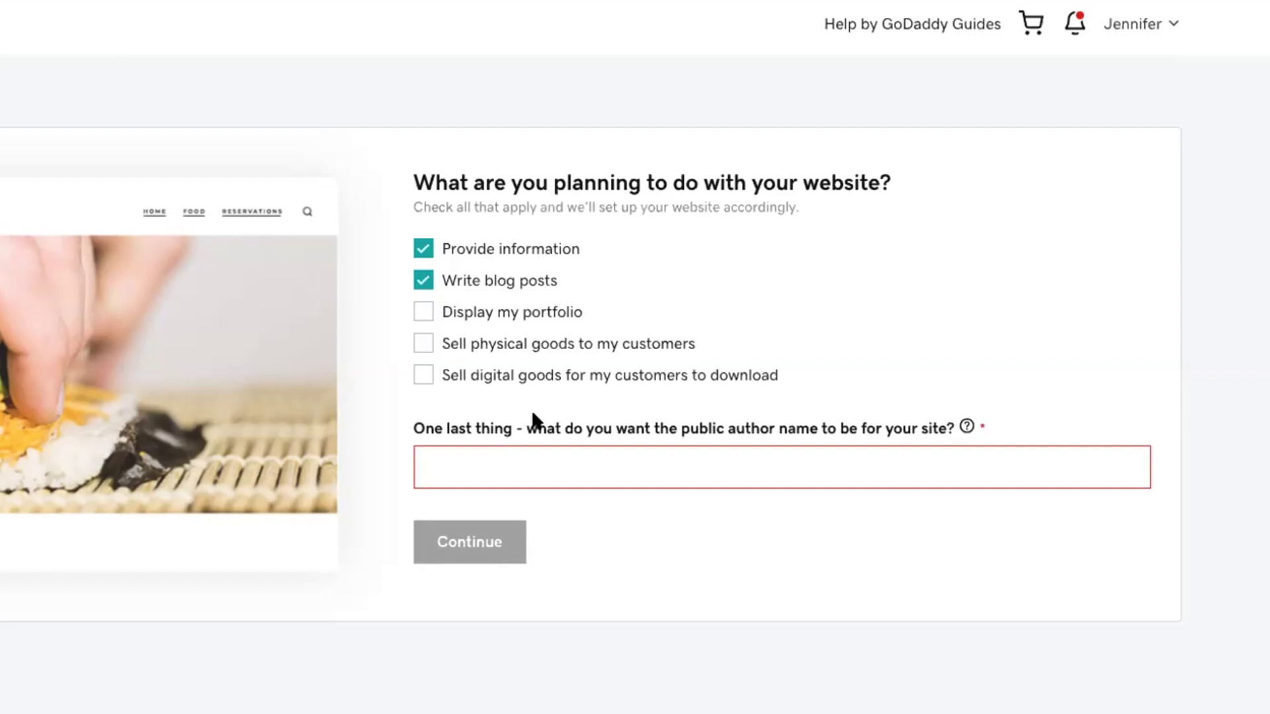
pyautogui.click(530, 468)
pyautogui.write('jenniferfranklin')
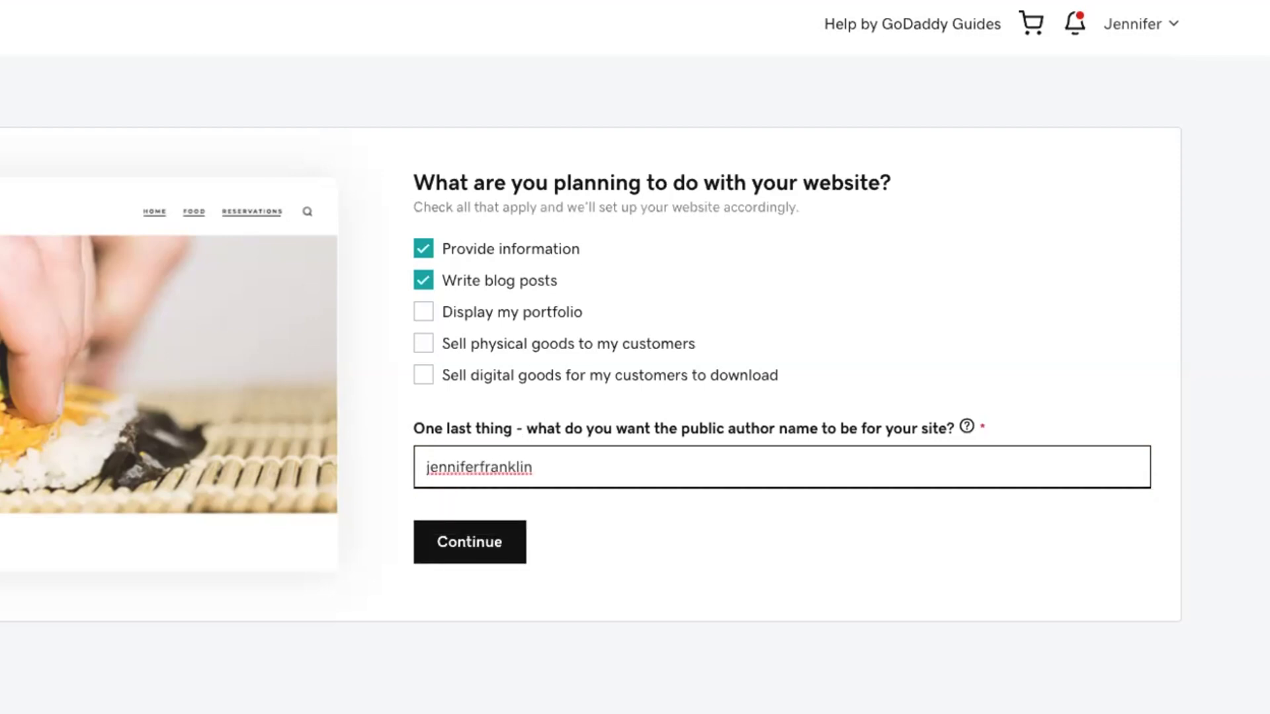
pyautogui.click(424, 466)
pyautogui.click(542, 465)
pyautogui.click(472, 545)
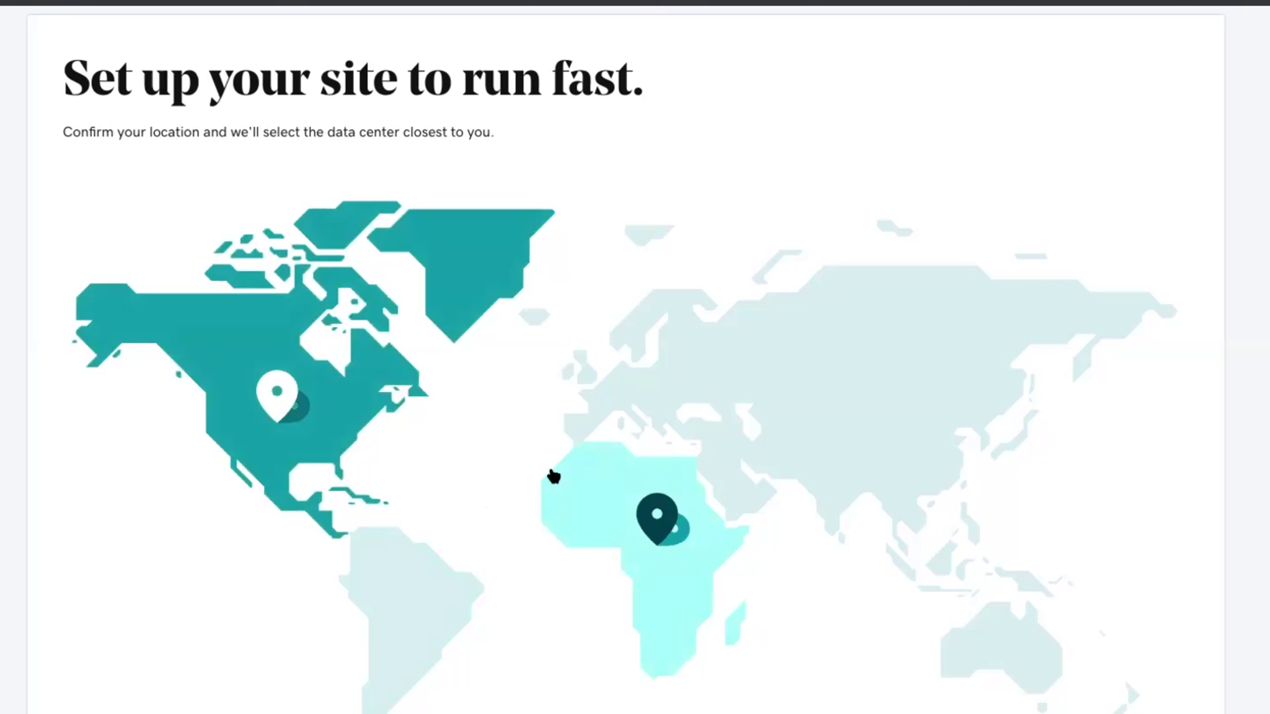
# Step: Confirm North America as the site's location and open the finished site
pyautogui.scroll(-4, 554, 476)
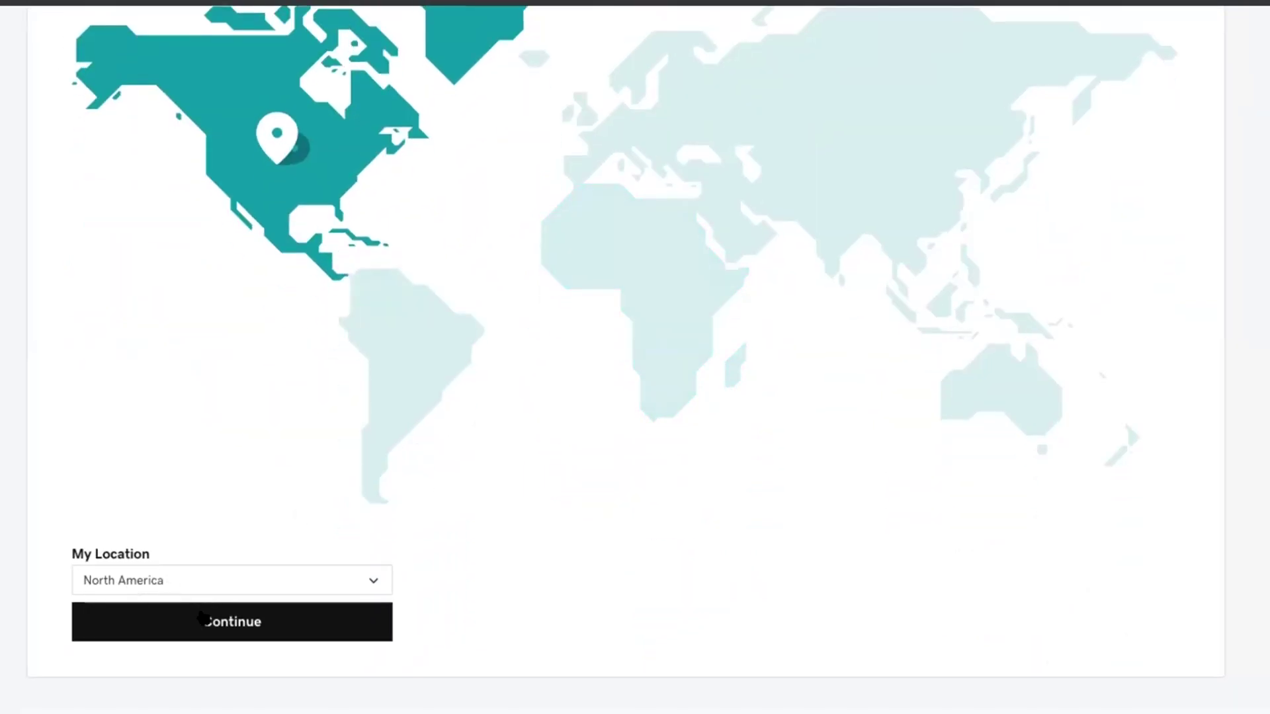
pyautogui.click(232, 620)
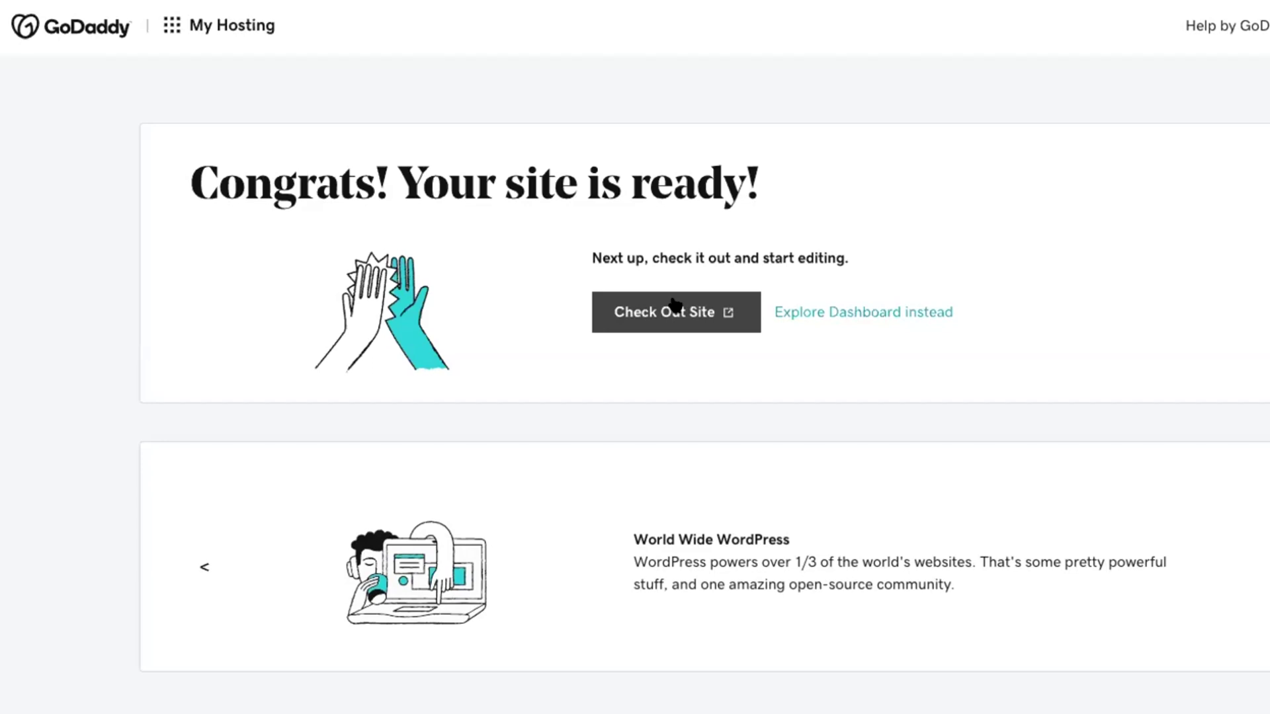
pyautogui.click(672, 312)
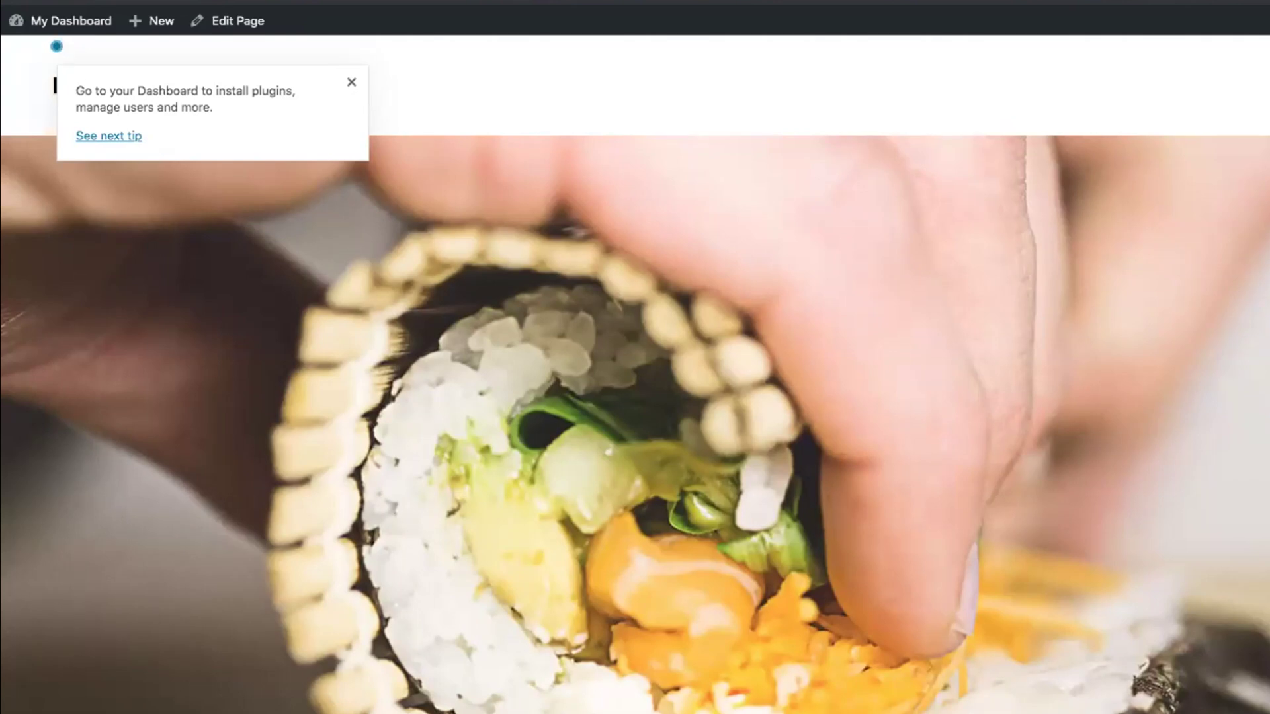
# Step: Advance to the tip about adding pages or posts and look through the new home page down to its footer
pyautogui.scroll(-2, 725, 268)
pyautogui.scroll(2, 723, 264)
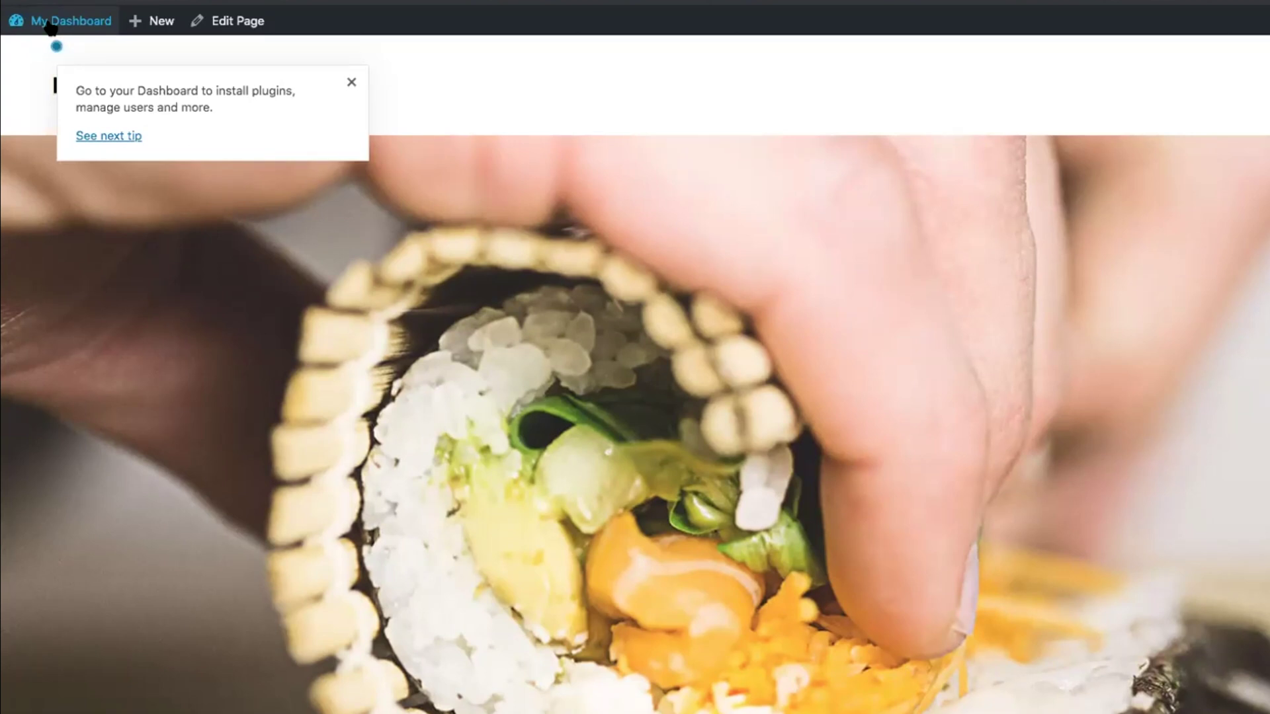
pyautogui.click(132, 136)
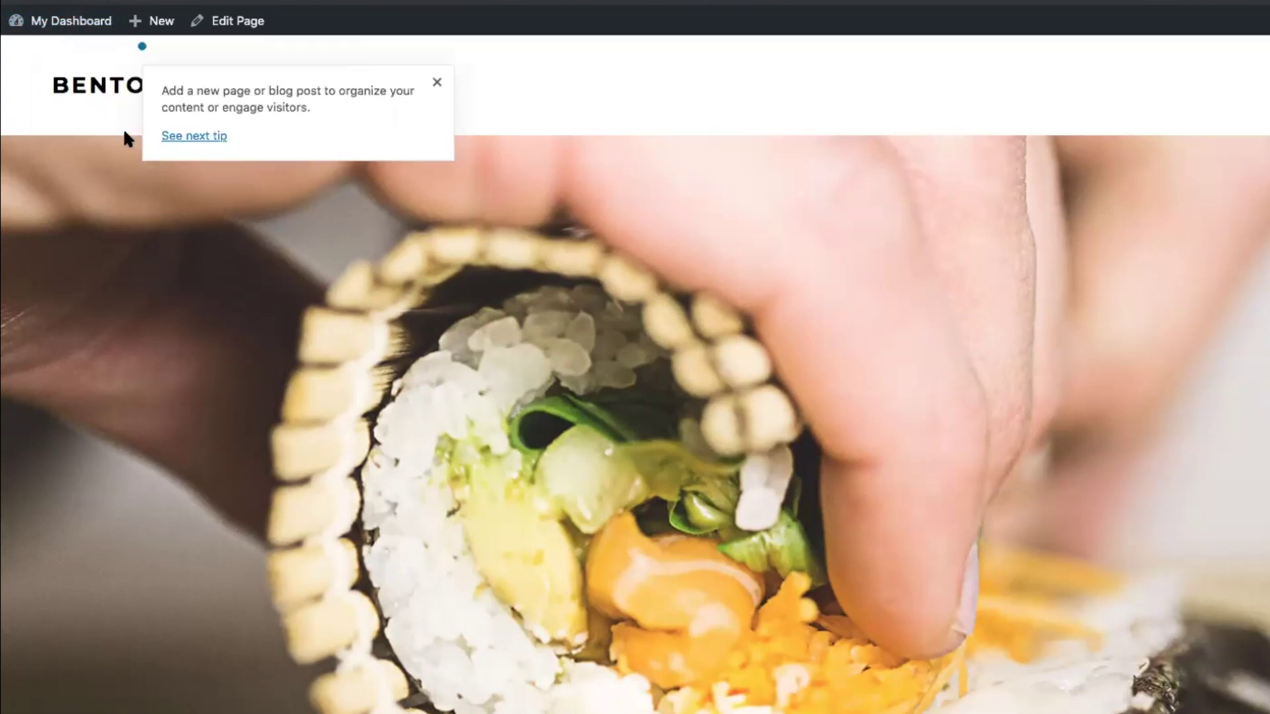
pyautogui.moveTo(160, 25)
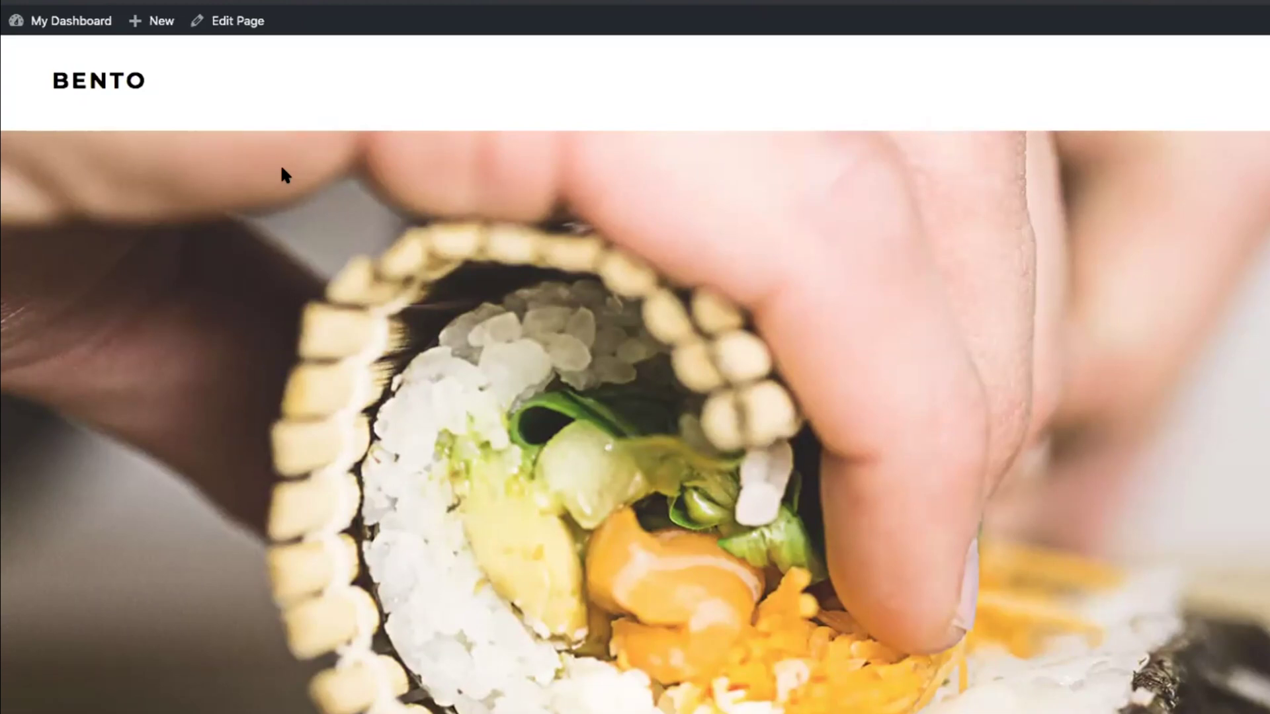
pyautogui.scroll(-5, 713, 141)
pyautogui.scroll(-15, 714, 140)
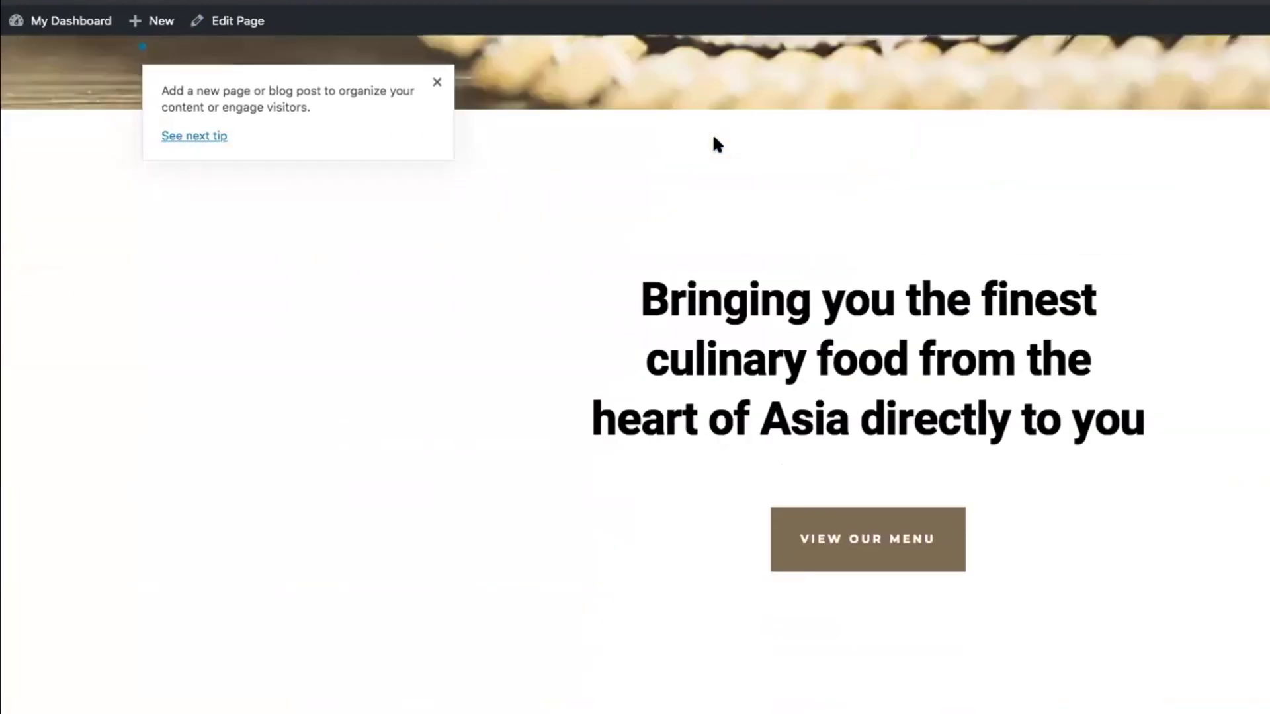
pyautogui.scroll(-20, 714, 140)
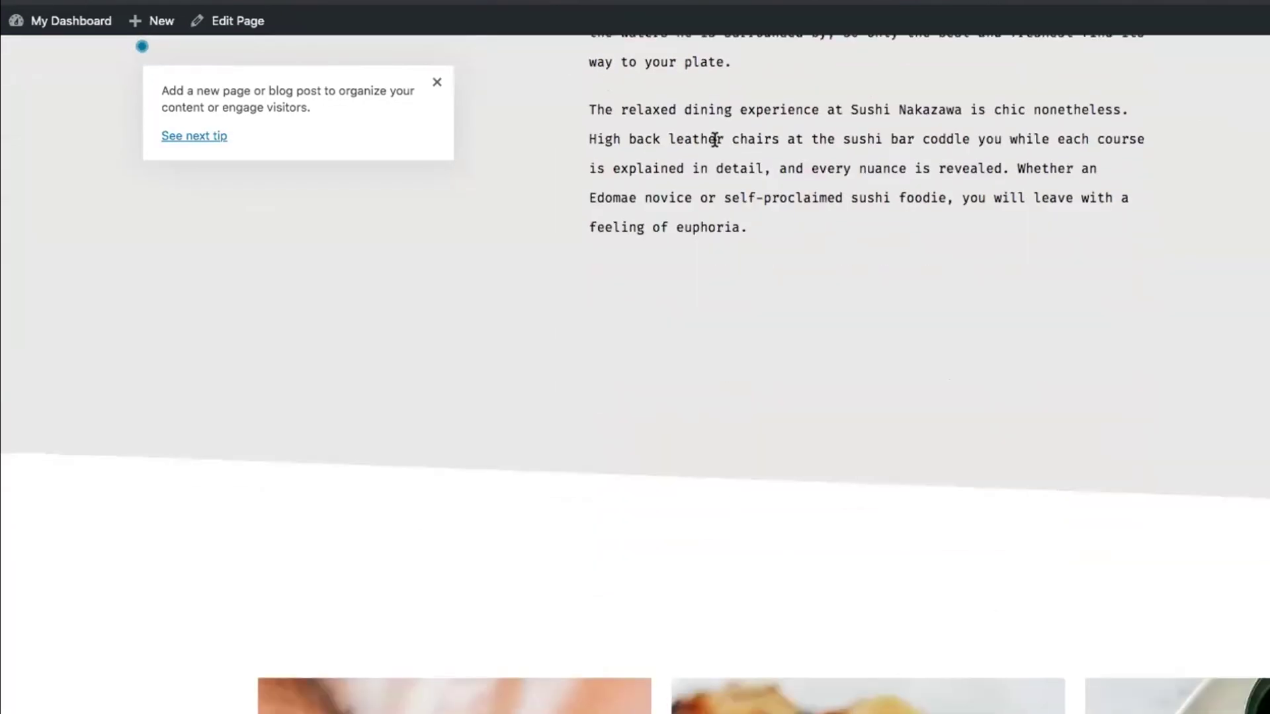
pyautogui.scroll(-10, 714, 138)
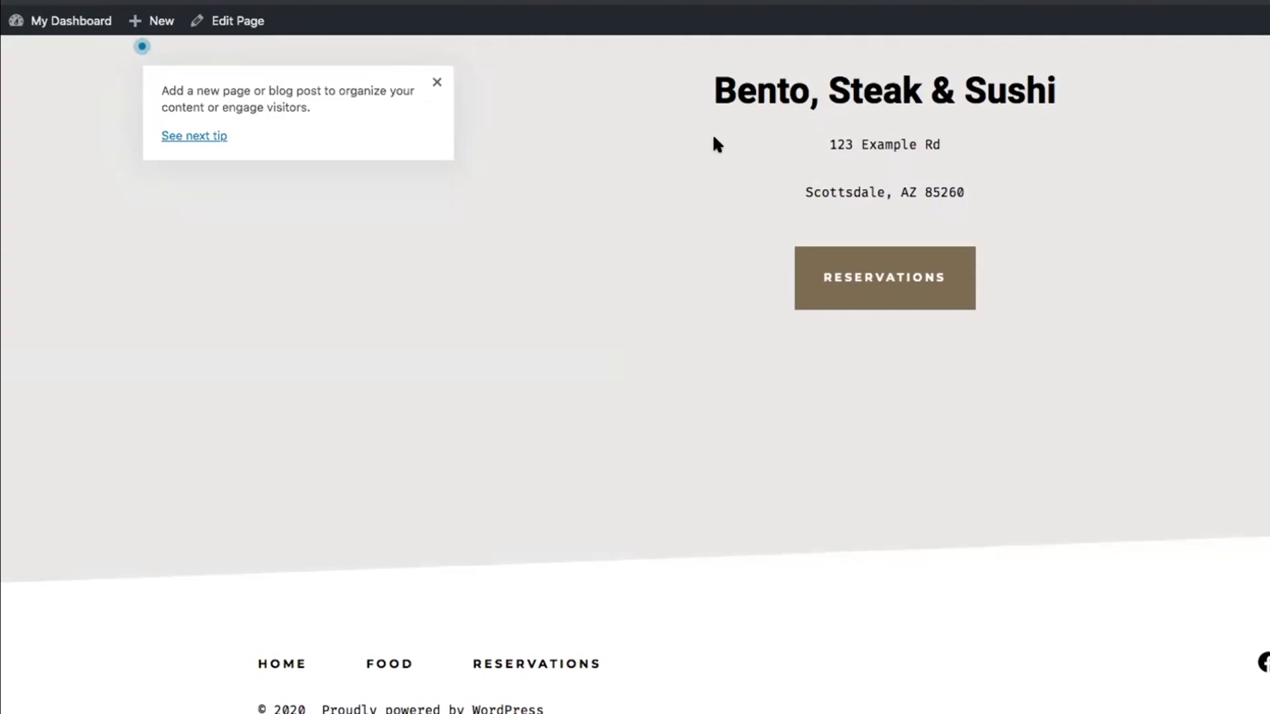
pyautogui.scroll(20, 714, 140)
pyautogui.scroll(5, 713, 141)
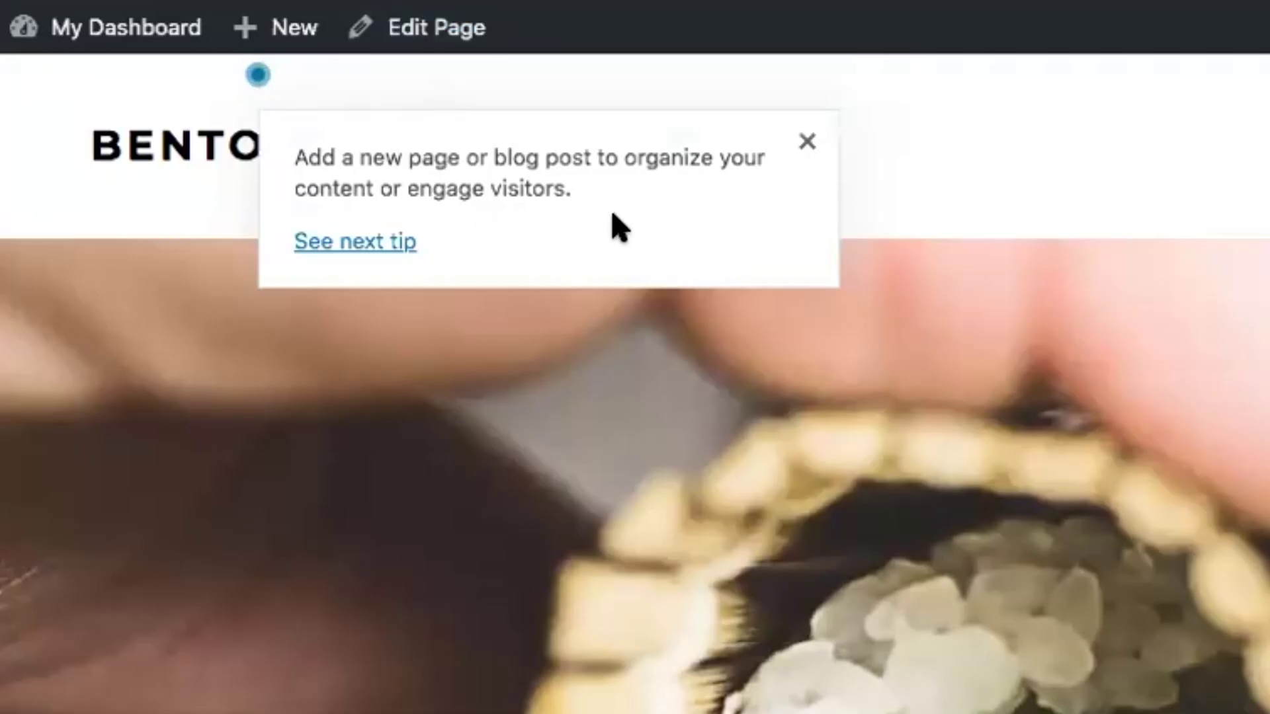
# Step: Dismiss the onboarding tip and open the site's WordPress dashboard
pyautogui.click(796, 146)
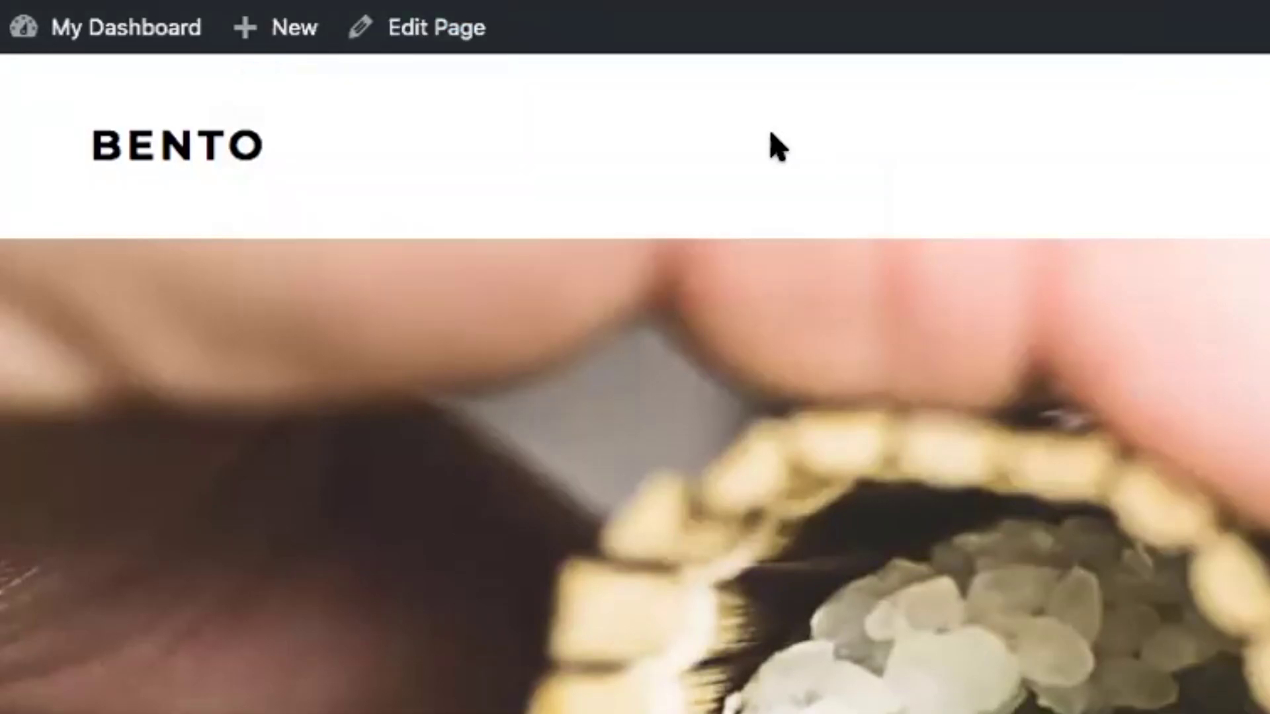
pyautogui.click(96, 30)
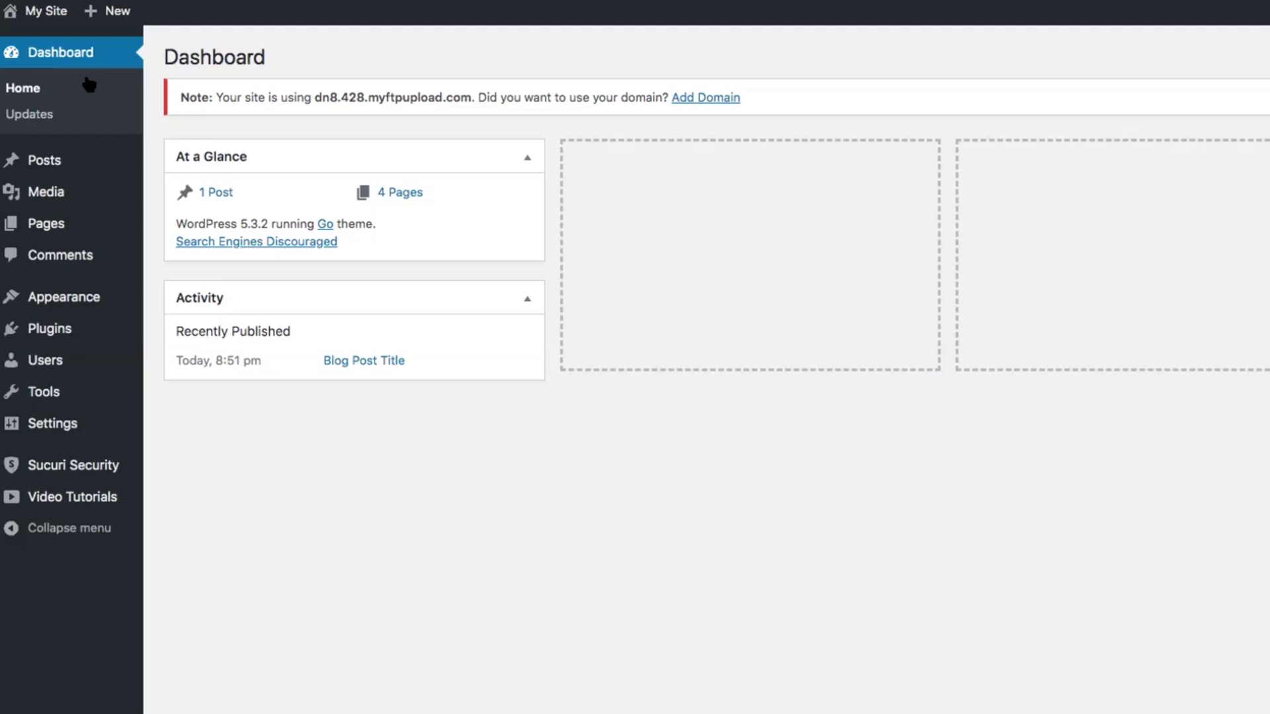
# Step: Open the list of all posts and move the sample post "Blog Post Title" to the trash
pyautogui.moveTo(53, 162)
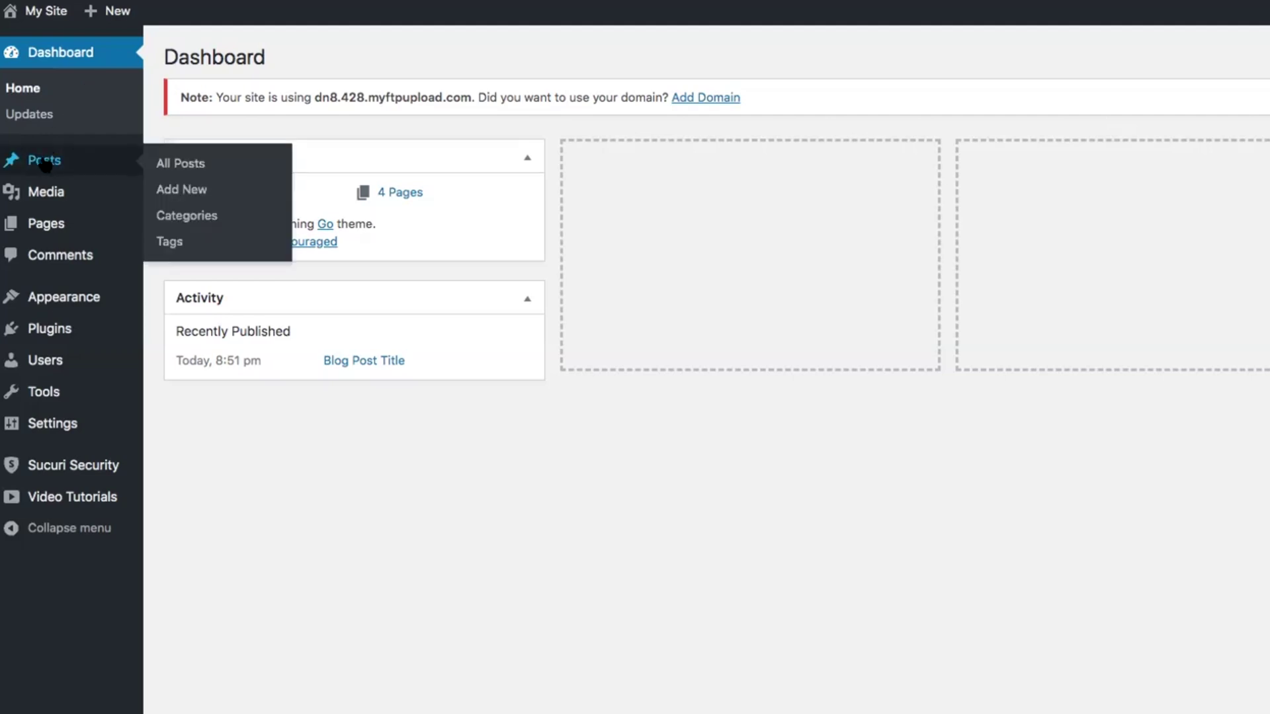
pyautogui.click(242, 163)
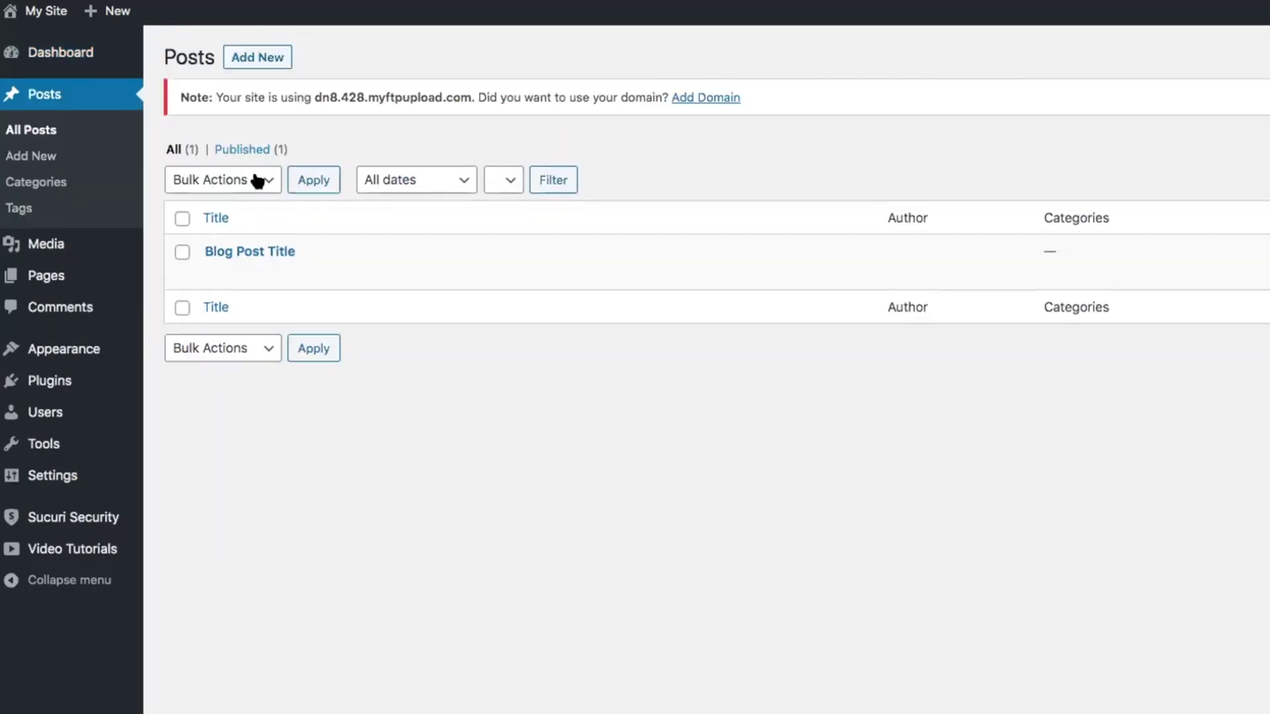
pyautogui.moveTo(255, 254)
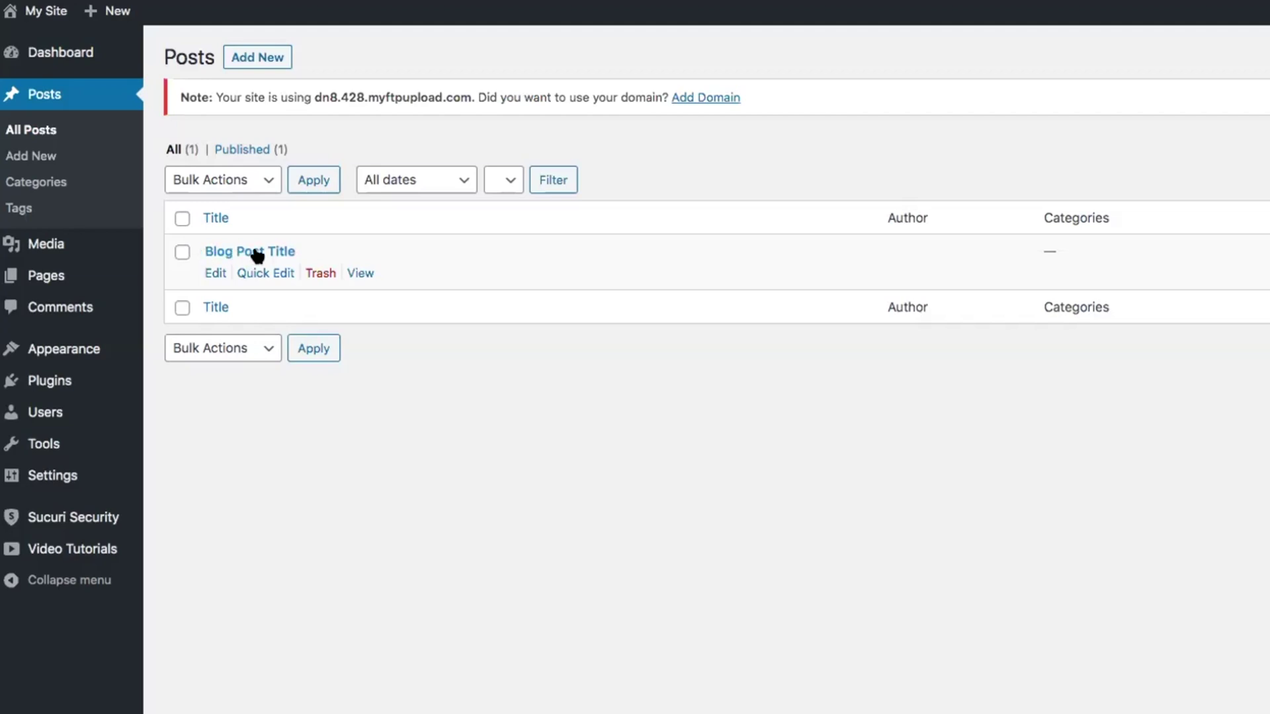
pyautogui.click(182, 252)
pyautogui.click(248, 180)
pyautogui.click(237, 208)
pyautogui.click(314, 182)
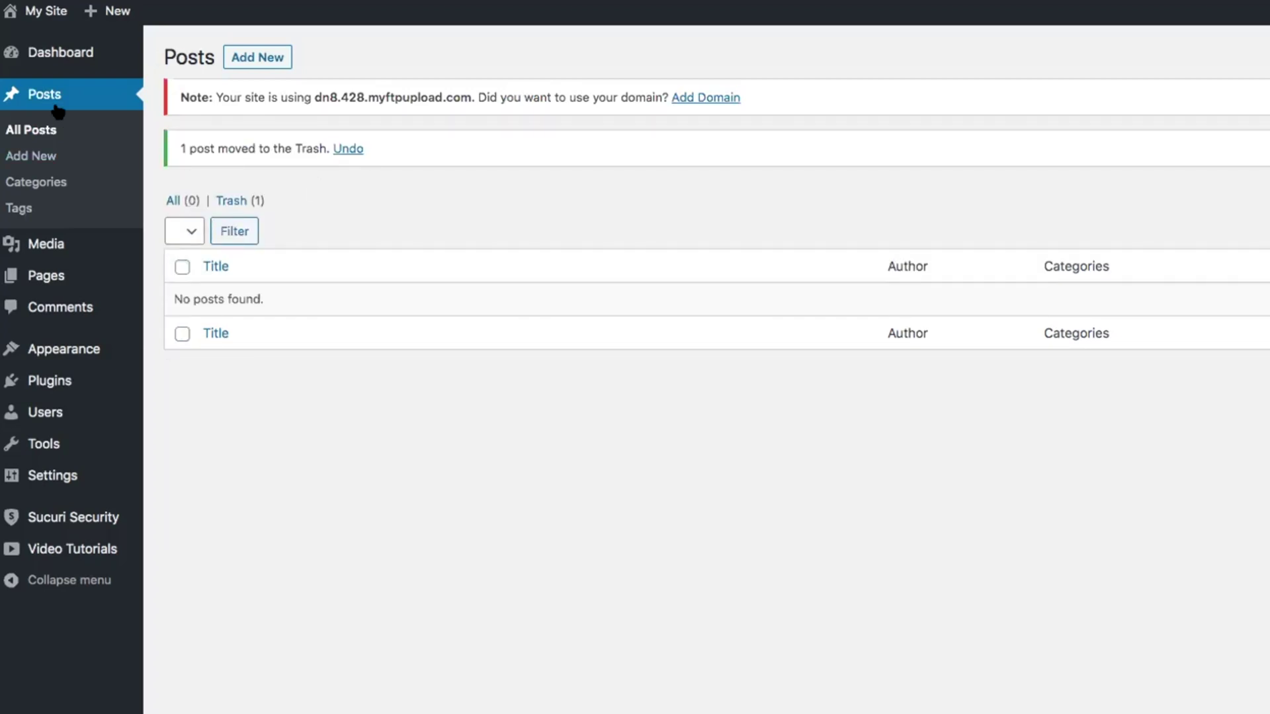
# Step: Look through the site's media library, list of pages and comments
pyautogui.click(41, 243)
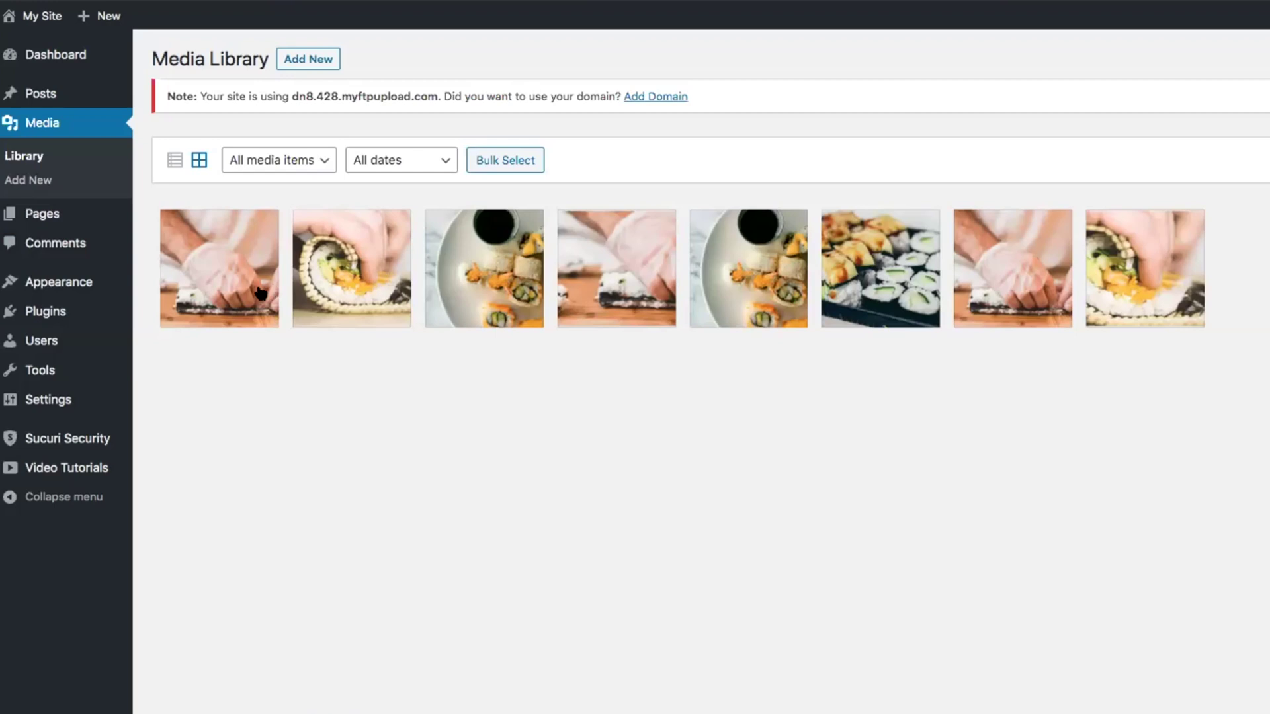
pyautogui.click(42, 213)
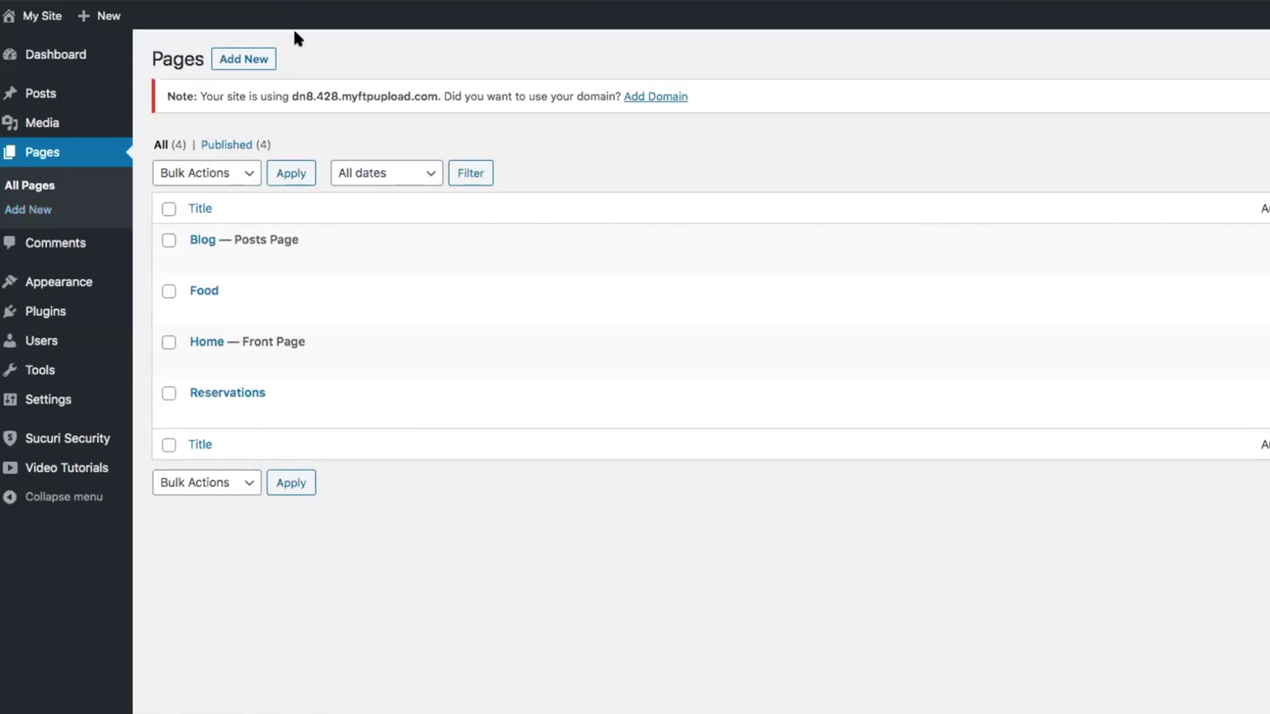
pyautogui.moveTo(251, 260)
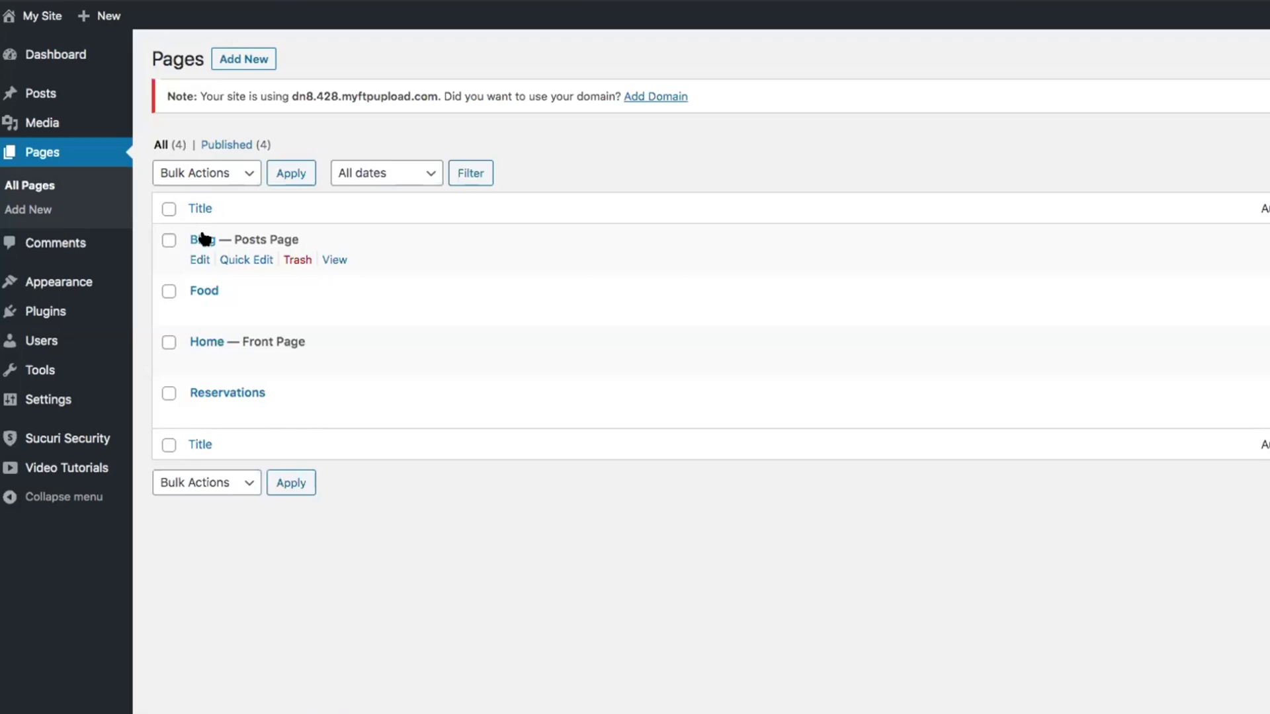
pyautogui.click(55, 243)
# Step: Review the installed themes and delete Twenty Nineteen, Twenty Seventeen, Twenty Sixteen and Twenty Twenty, keeping only Go
pyautogui.click(56, 222)
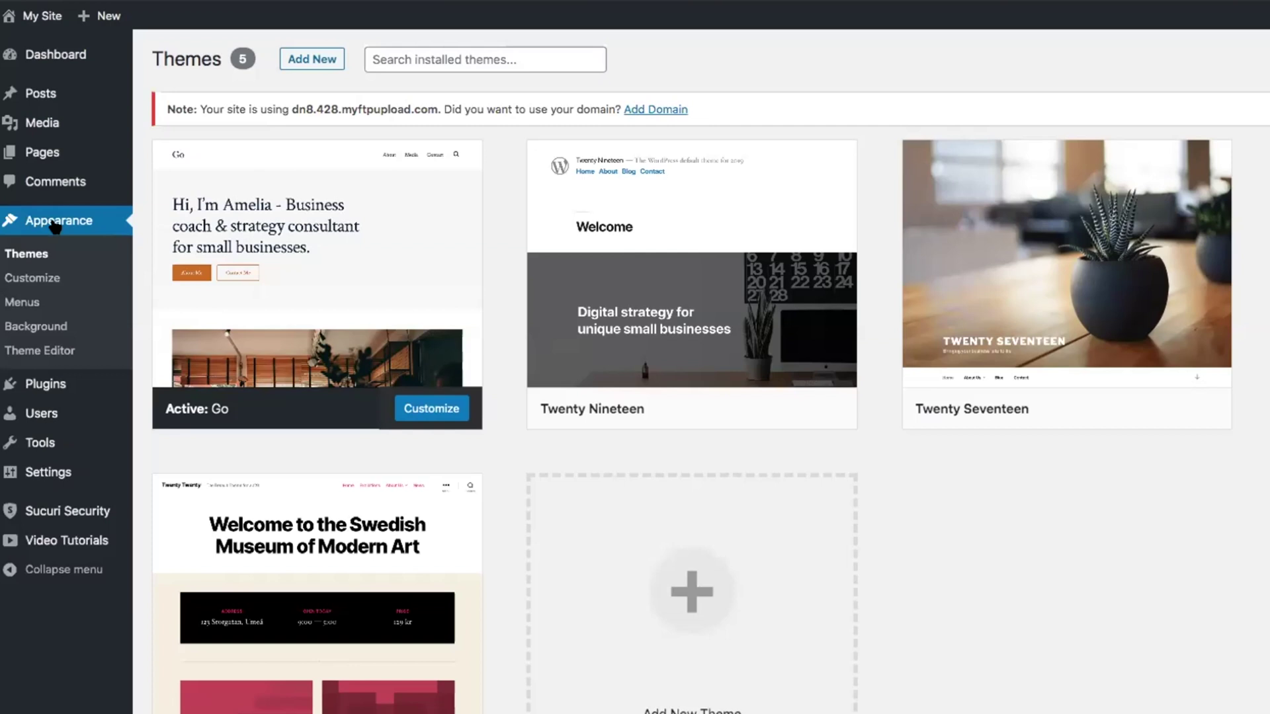
pyautogui.moveTo(698, 404)
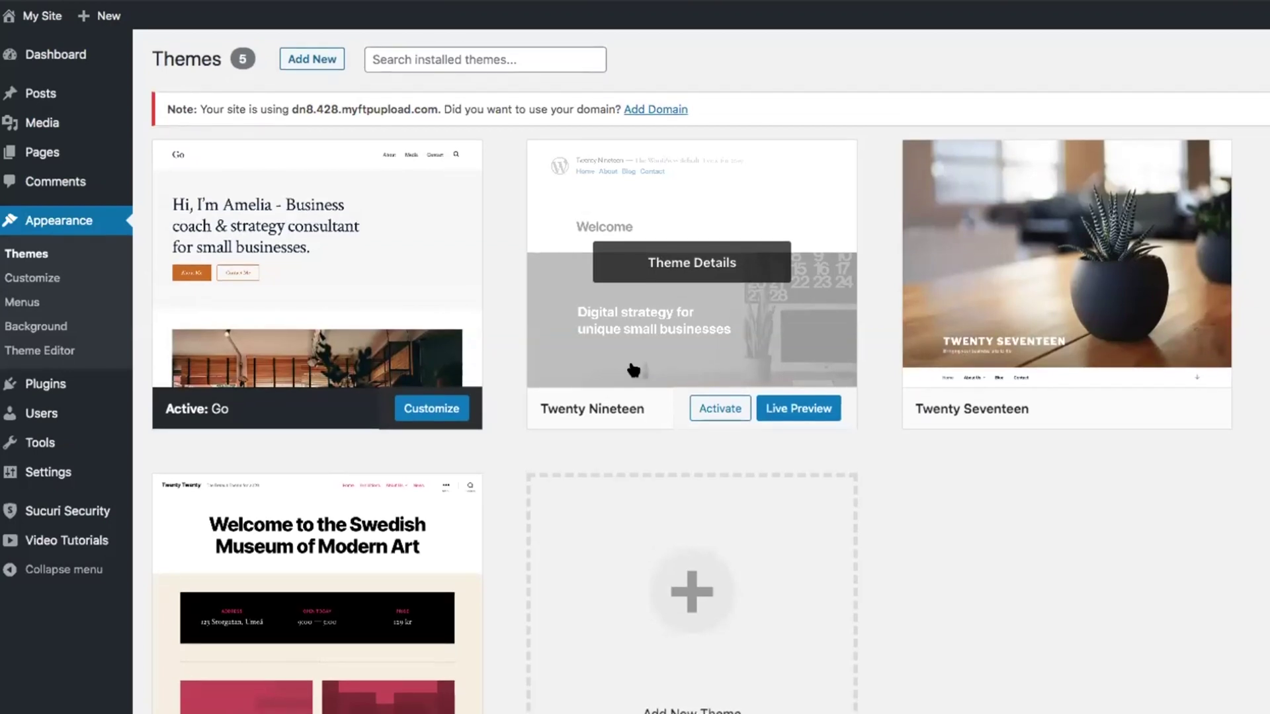
pyautogui.scroll(-1, 638, 368)
pyautogui.scroll(1, 608, 367)
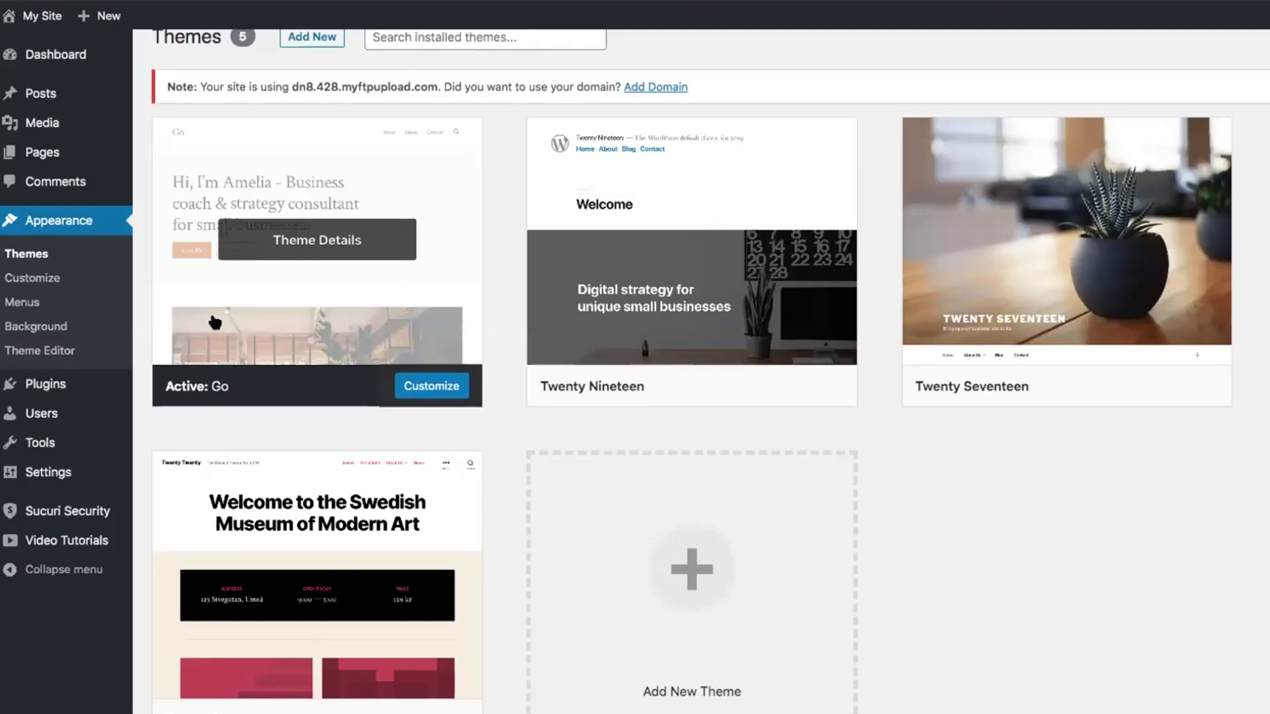
pyautogui.scroll(1, 392, 156)
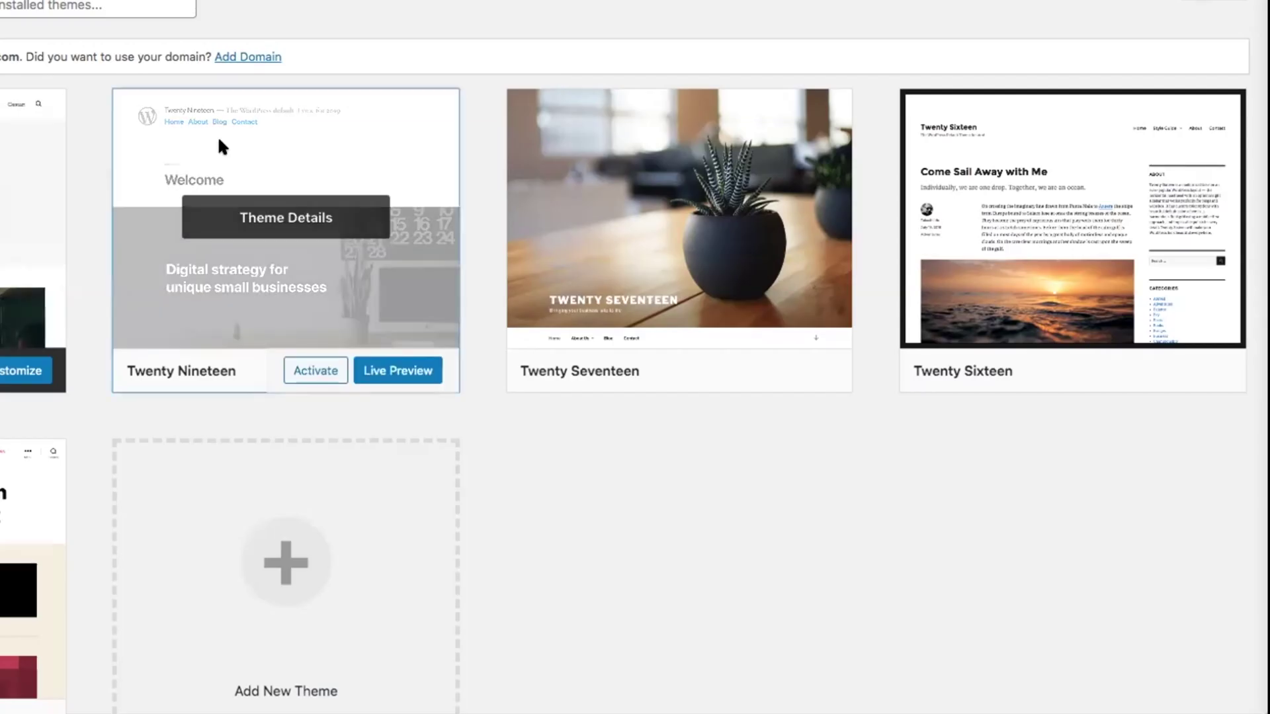
pyautogui.click(626, 189)
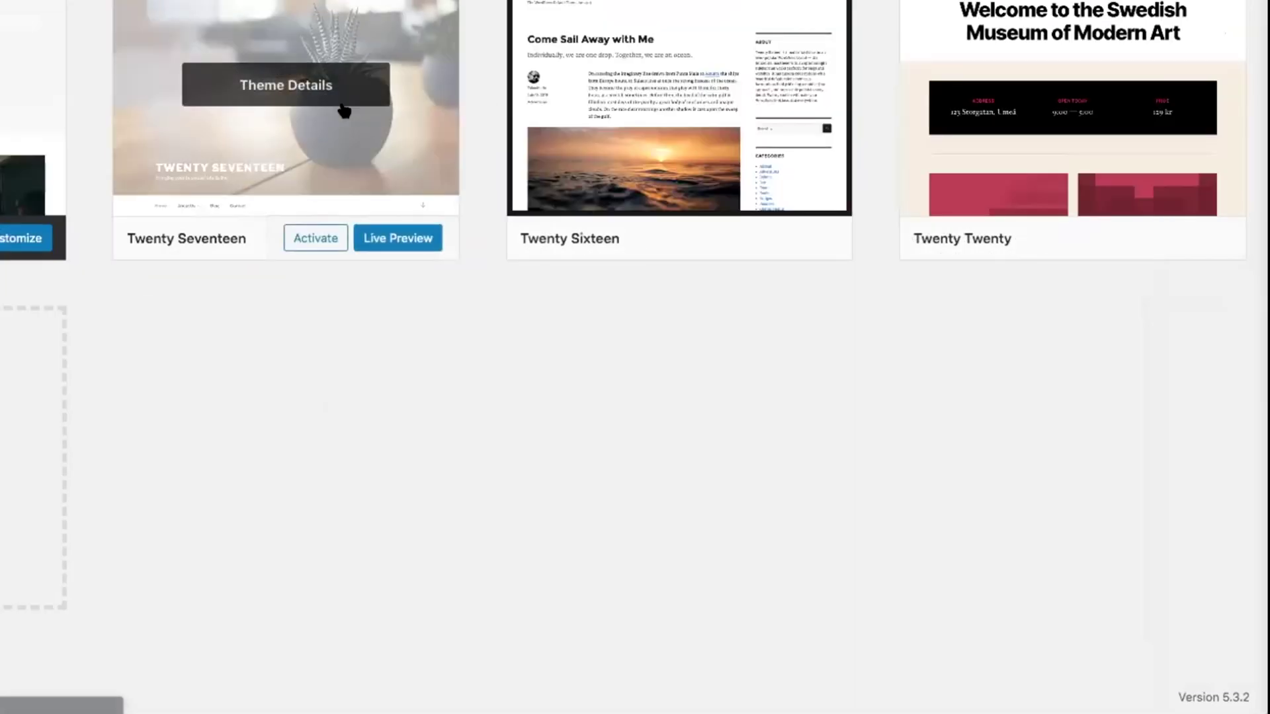
pyautogui.click(309, 112)
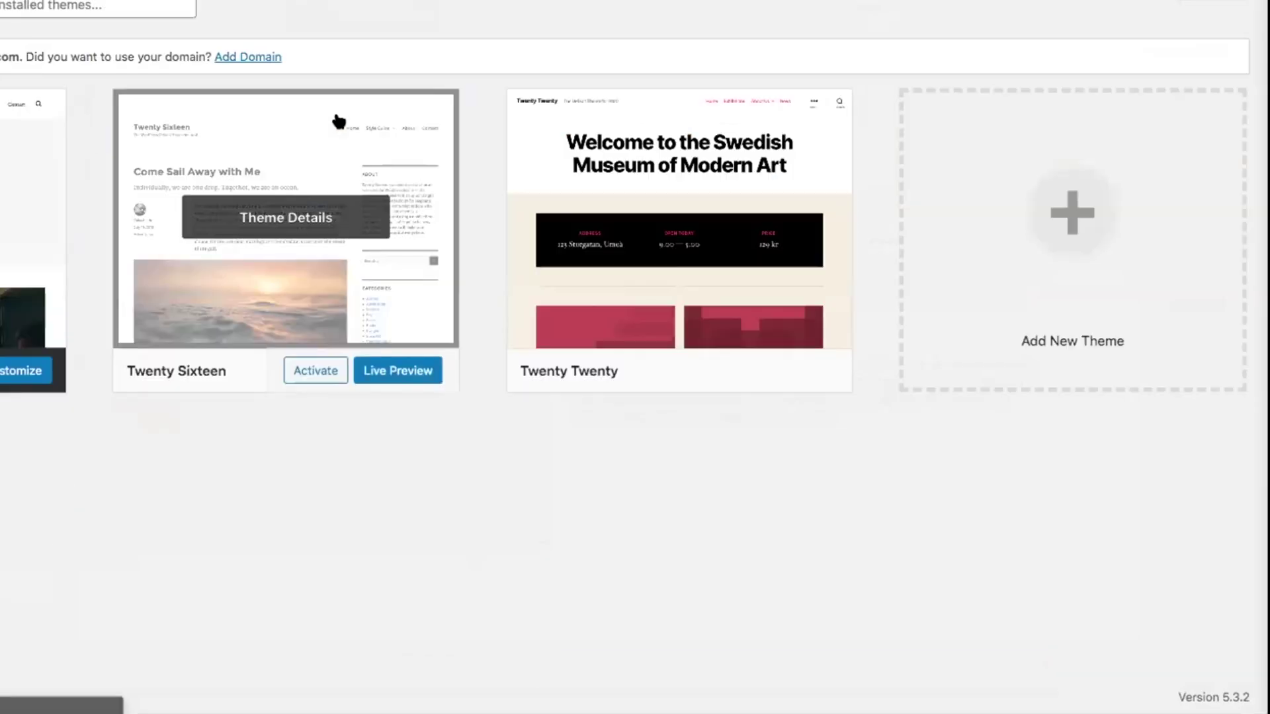
pyautogui.click(271, 130)
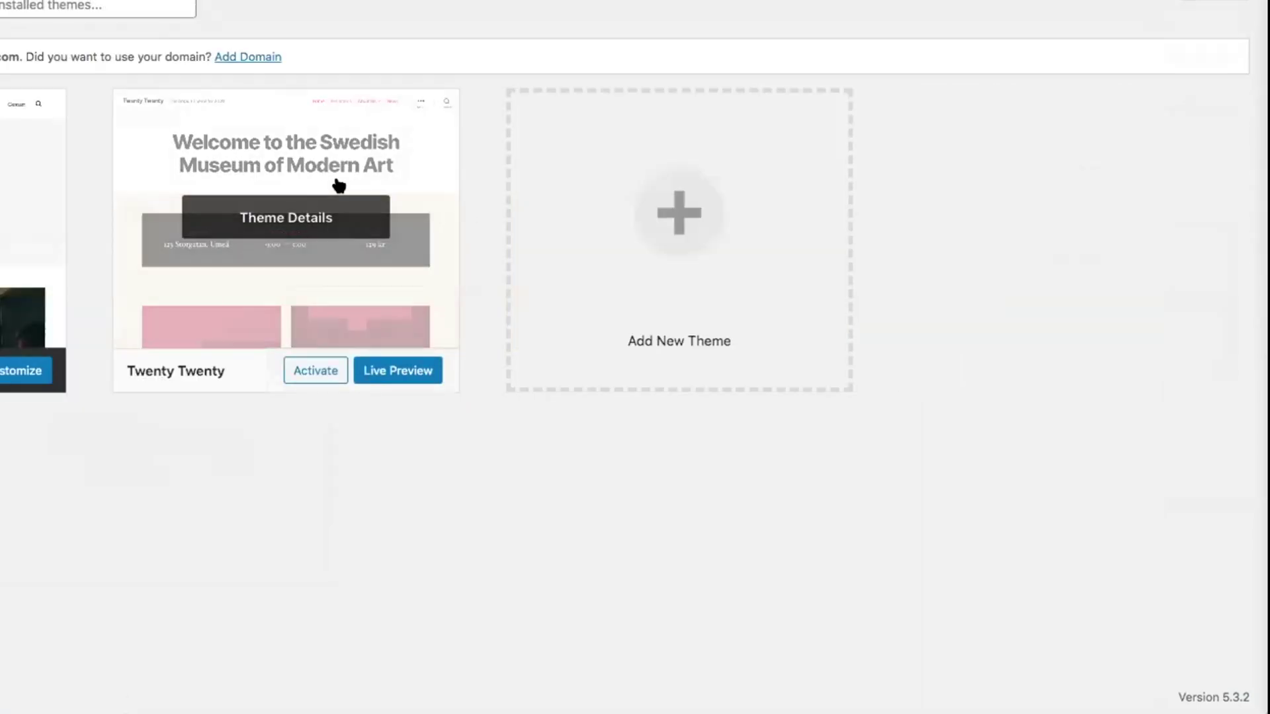
pyautogui.click(335, 187)
pyautogui.click(1084, 670)
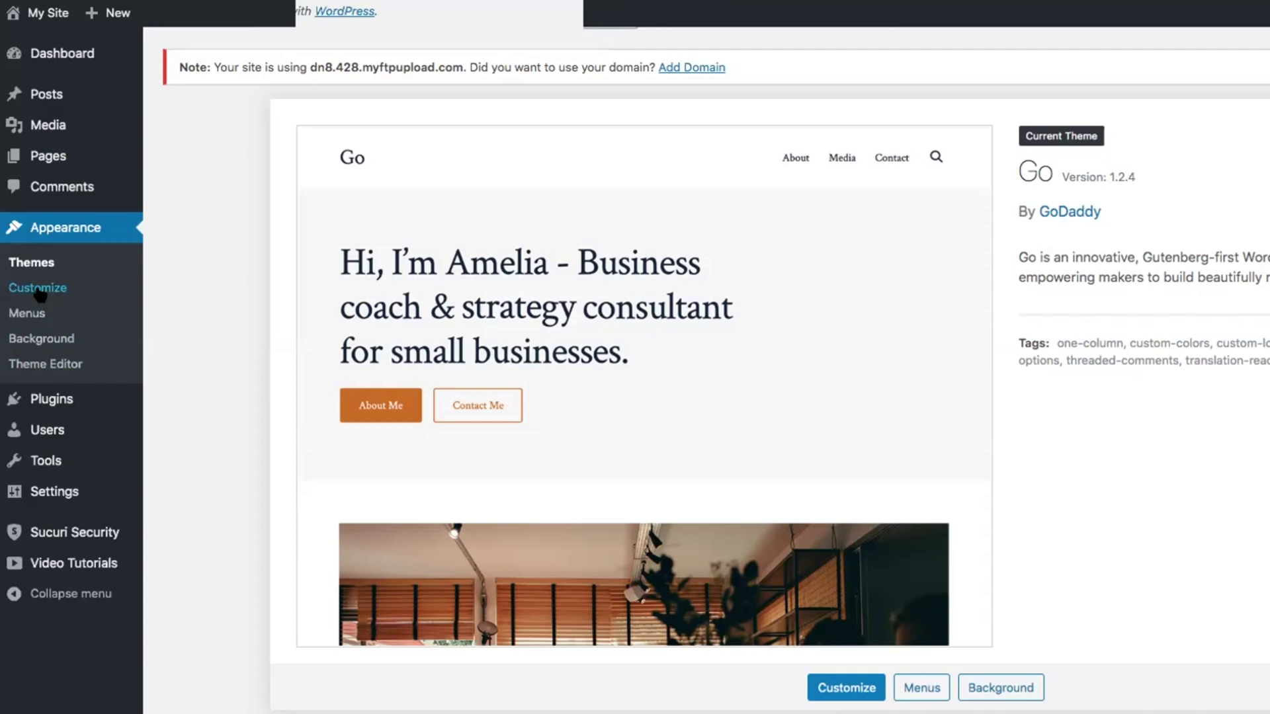
# Step: Open the page for adding plugins and go to its plugin search field
pyautogui.click(51, 399)
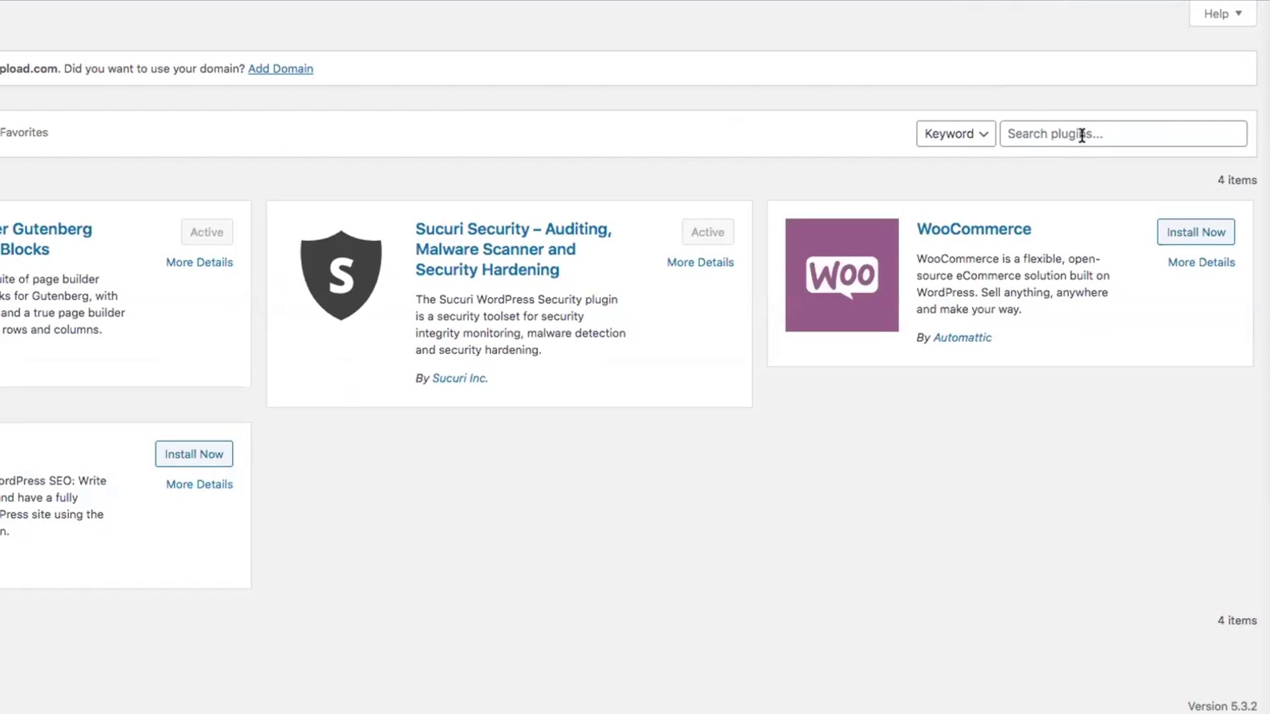
pyautogui.click(1082, 135)
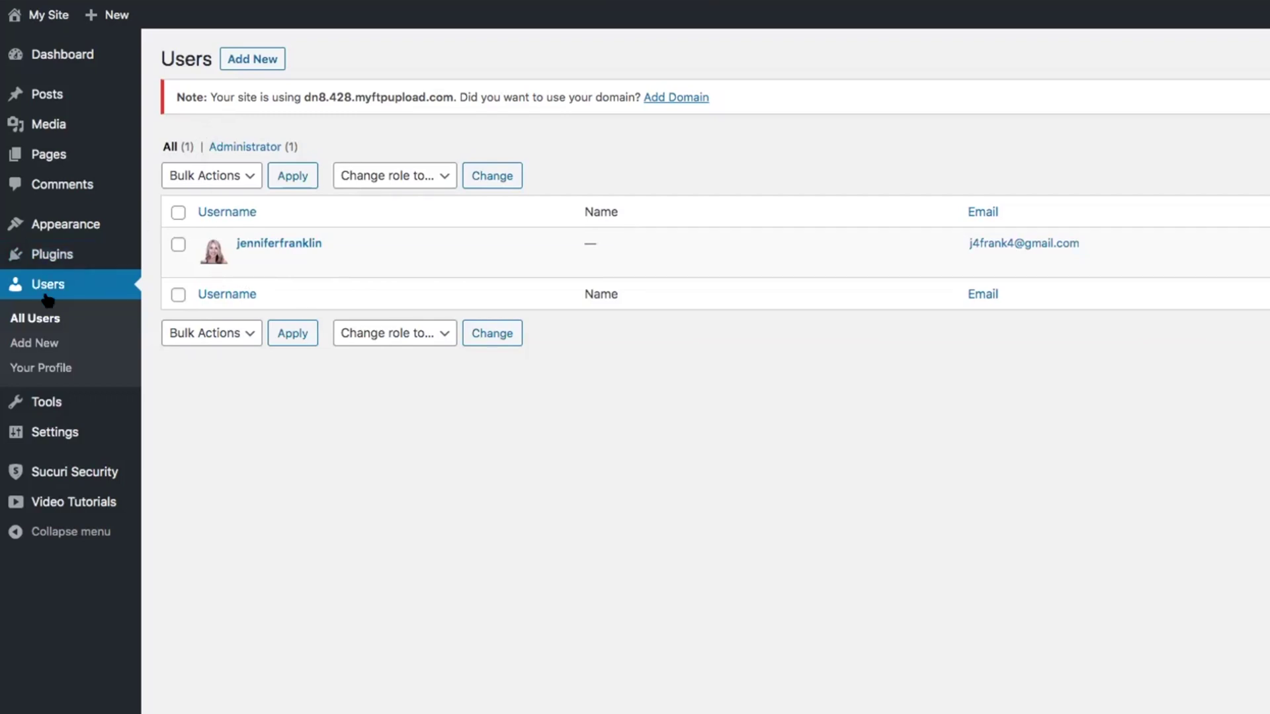
# Step: Open the administrator's user profile and replace the nickname with the properly capitalised and spaced full name
pyautogui.moveTo(249, 248)
pyautogui.click(246, 261)
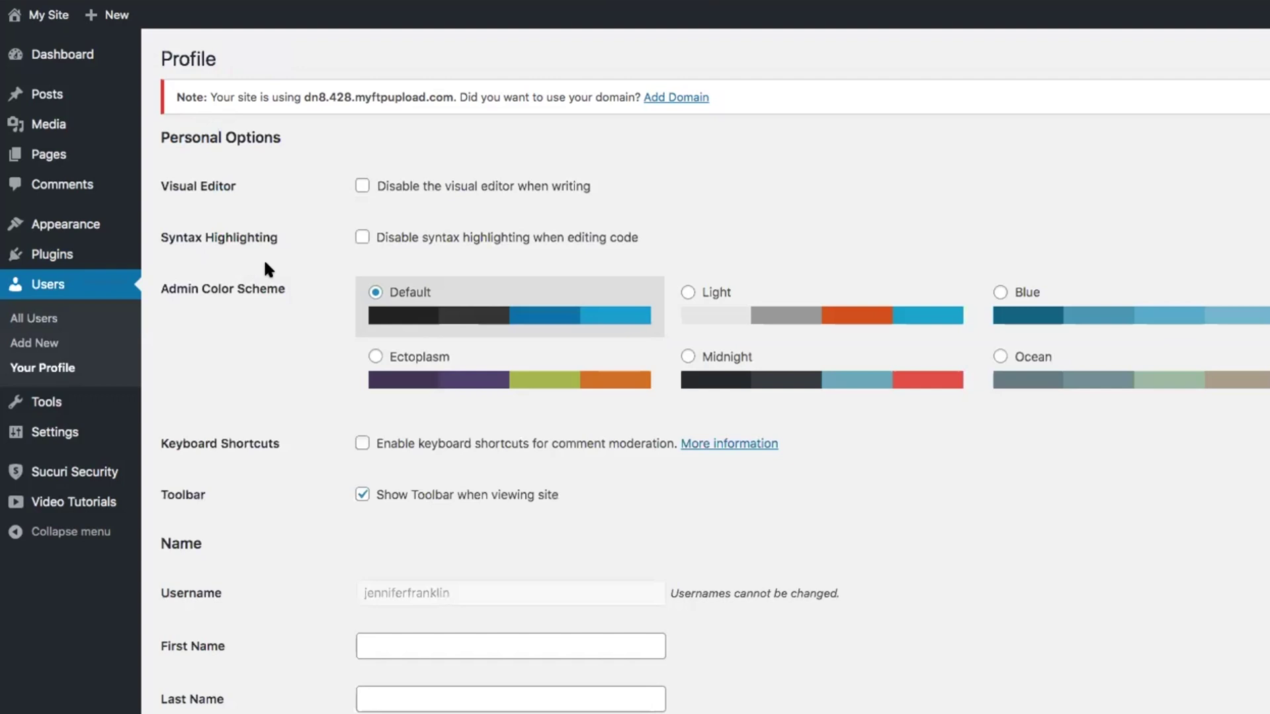
pyautogui.scroll(-5, 269, 270)
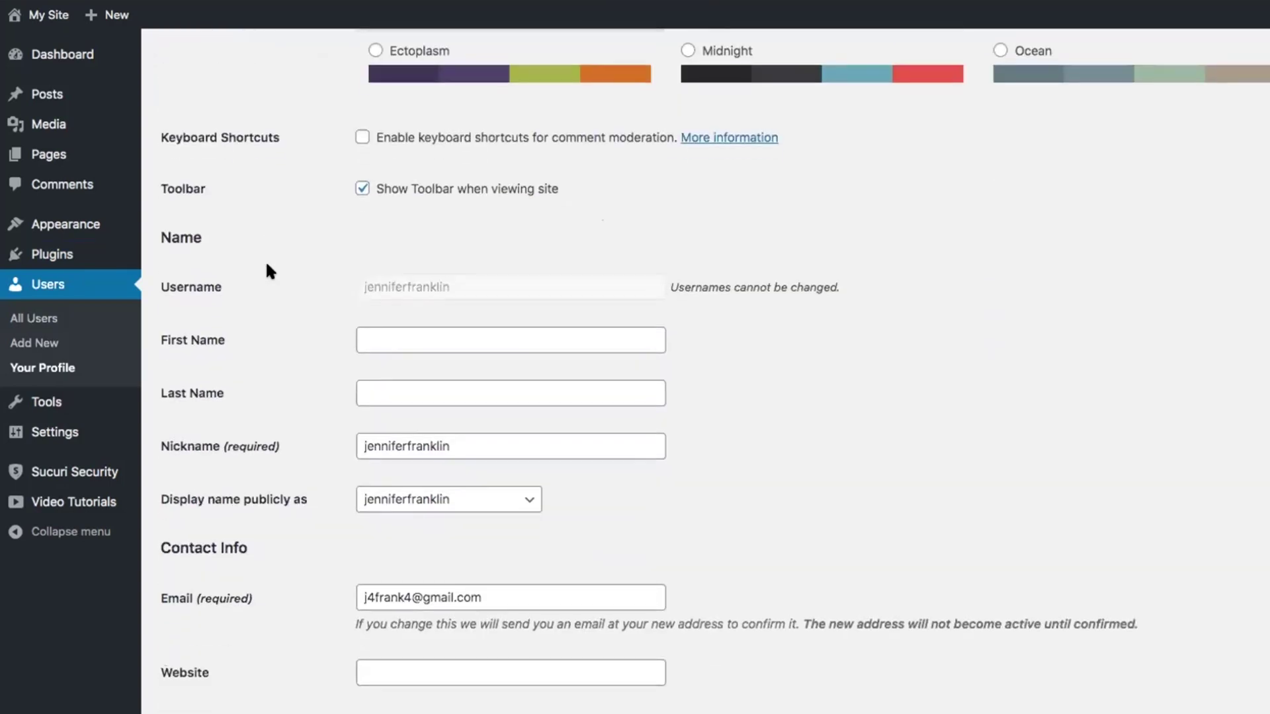
pyautogui.scroll(-2, 268, 269)
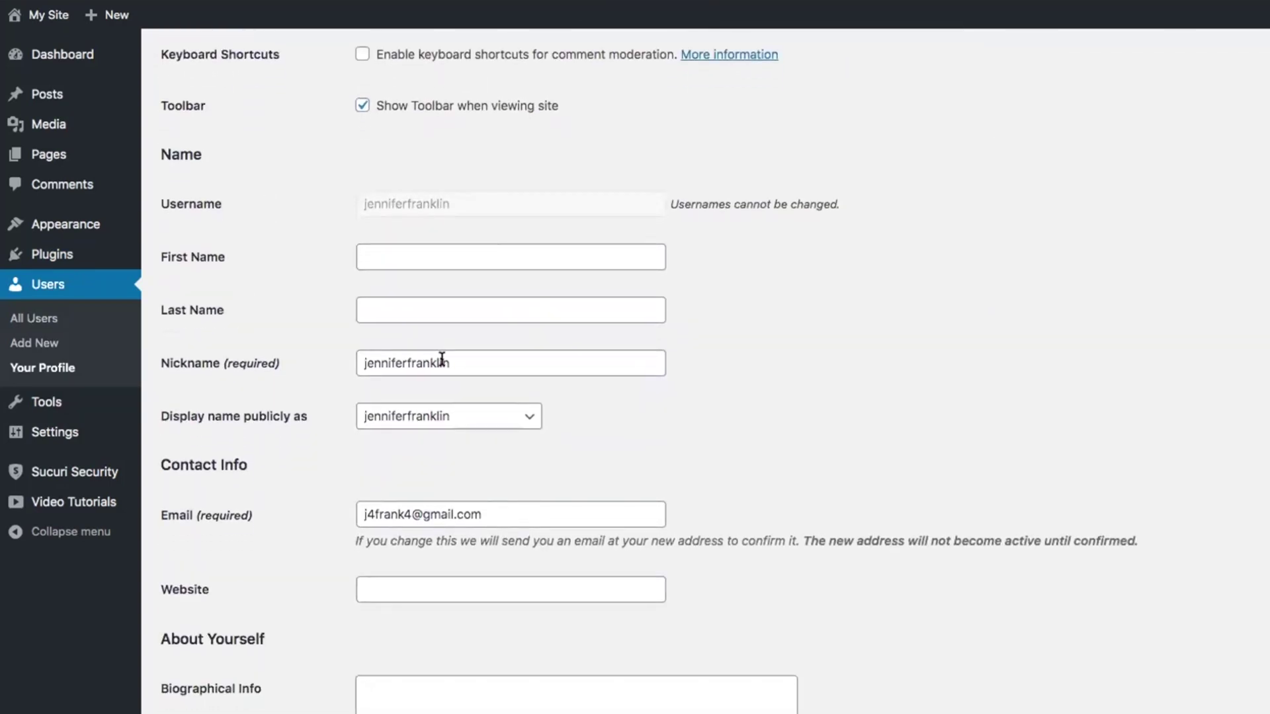
pyautogui.doubleClick(466, 362)
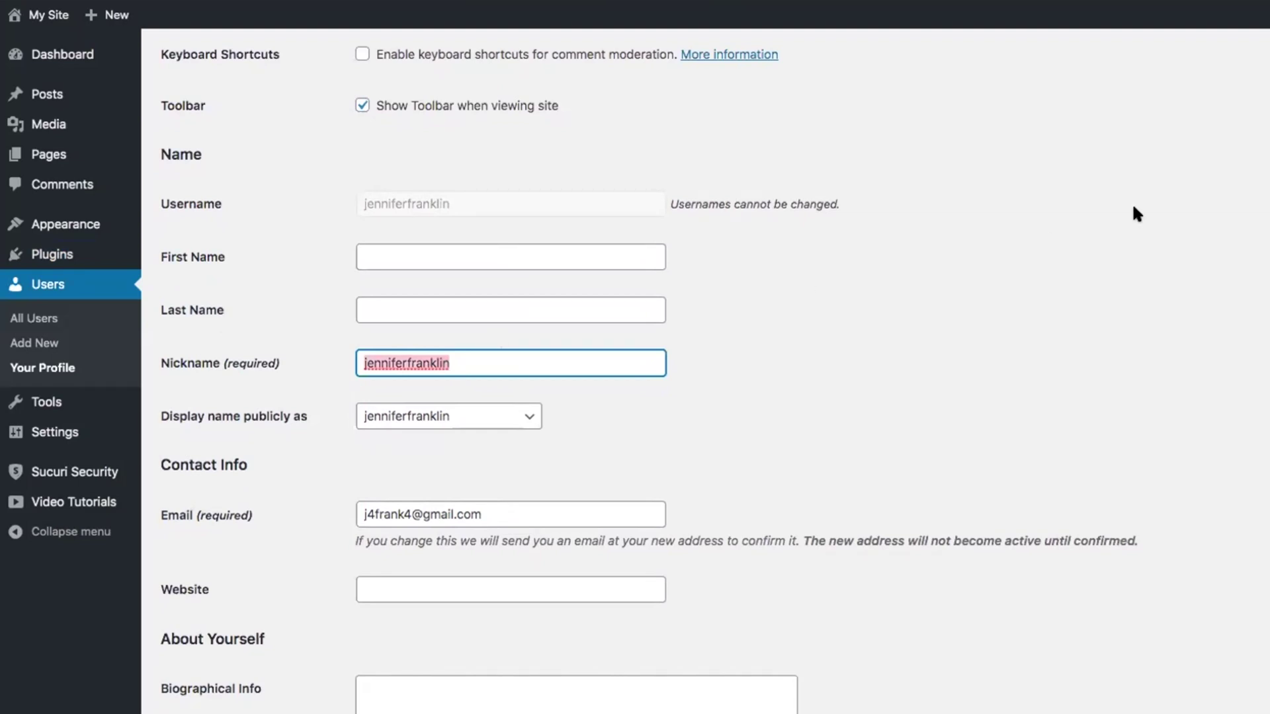
pyautogui.write('Jennifer F')
pyautogui.press('BackSpace')
pyautogui.press('BackSpace')
pyautogui.write('Franklin')
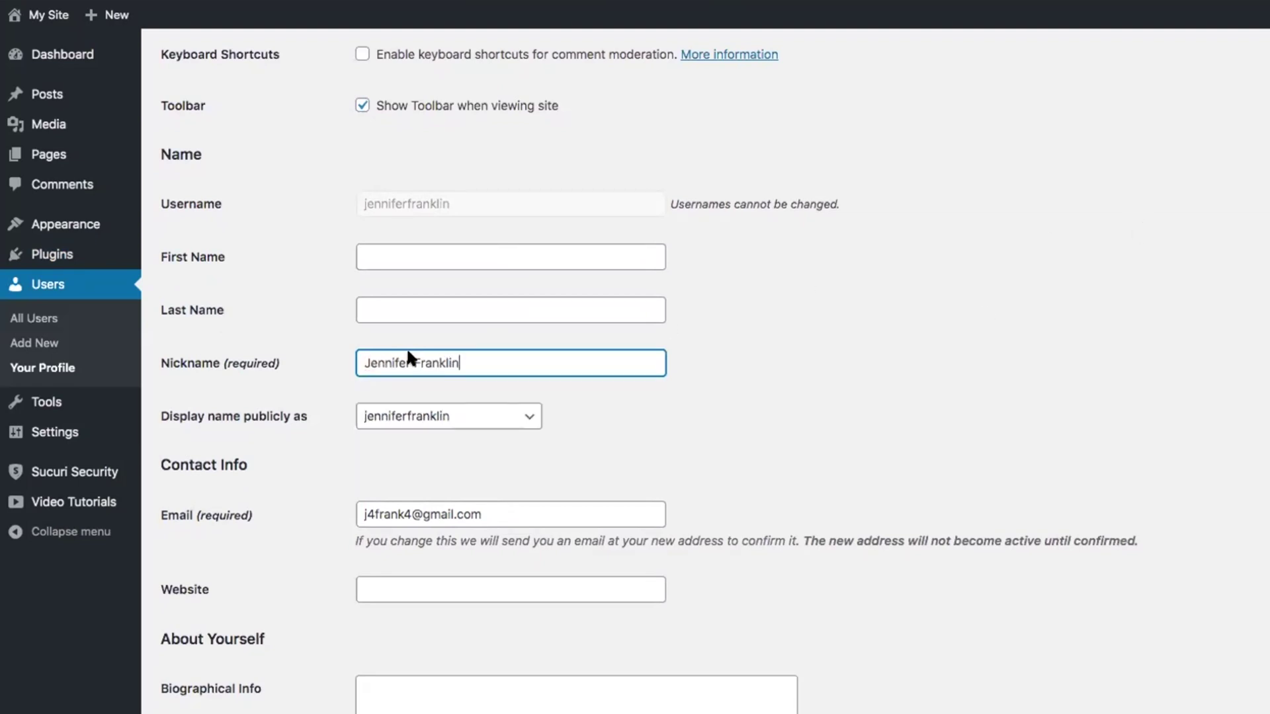
# Step: Choose the new nickname as the publicly displayed name in the profile
pyautogui.scroll(-1, 408, 353)
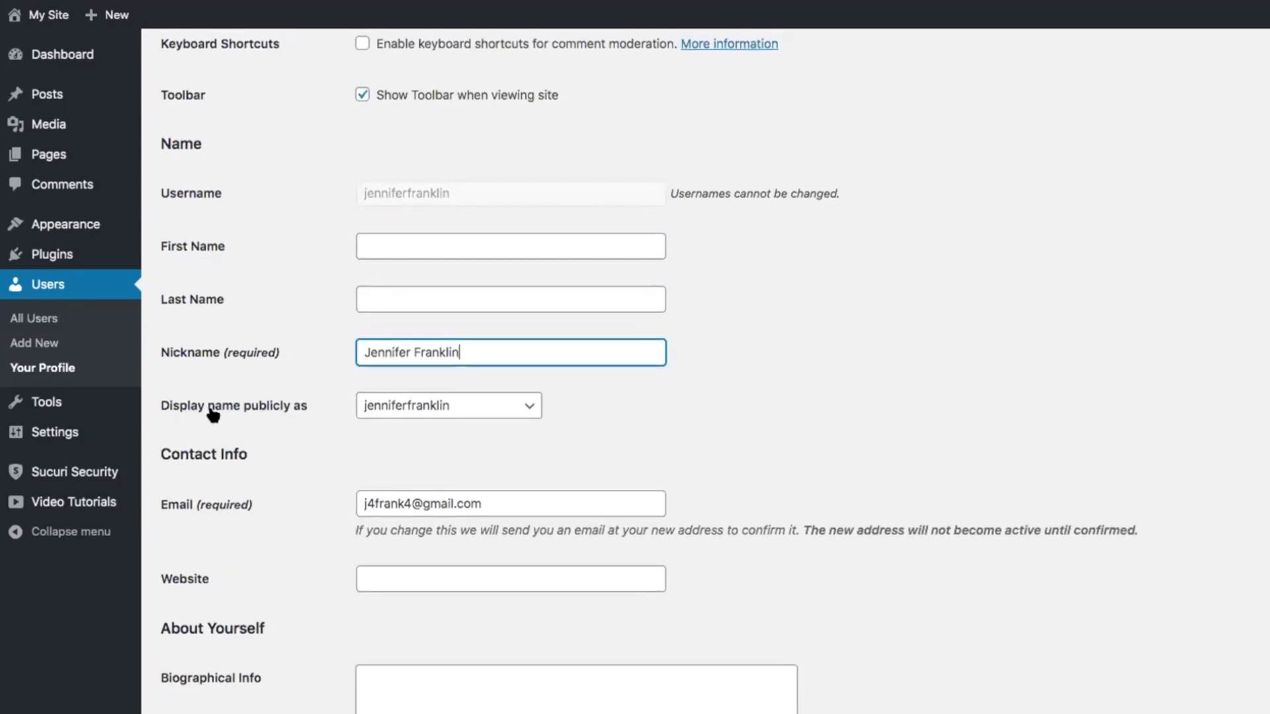
pyautogui.click(400, 404)
pyautogui.click(406, 418)
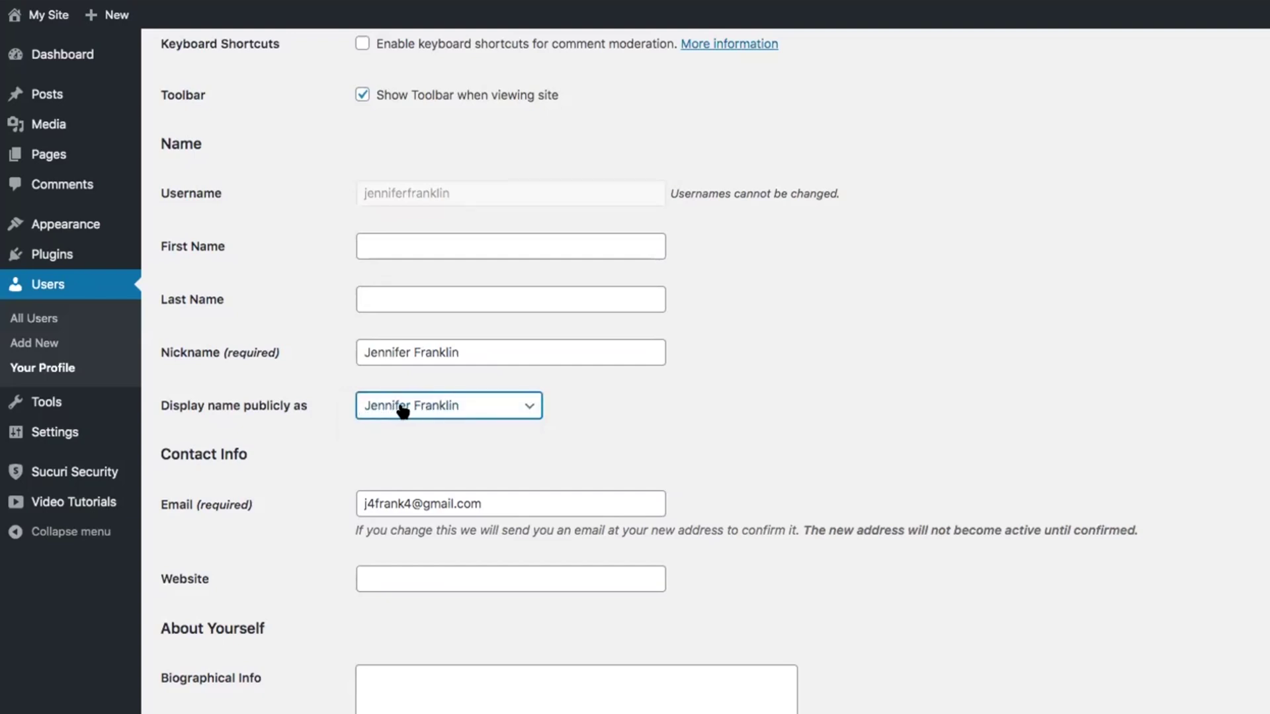
# Step: In the general settings, set the site title to the owner's full name and the tagline to "WordPress Made Easy"
pyautogui.scroll(4, 49, 417)
pyautogui.moveTo(48, 417)
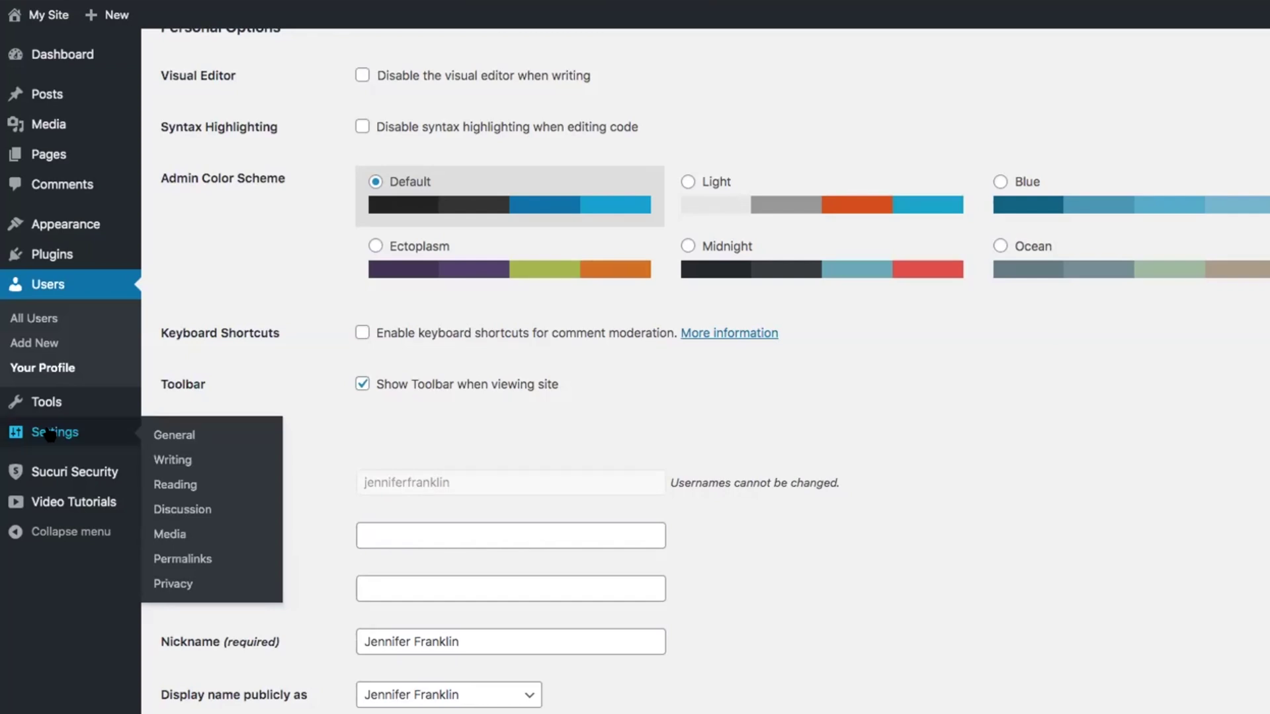
pyautogui.click(50, 434)
pyautogui.press('Return')
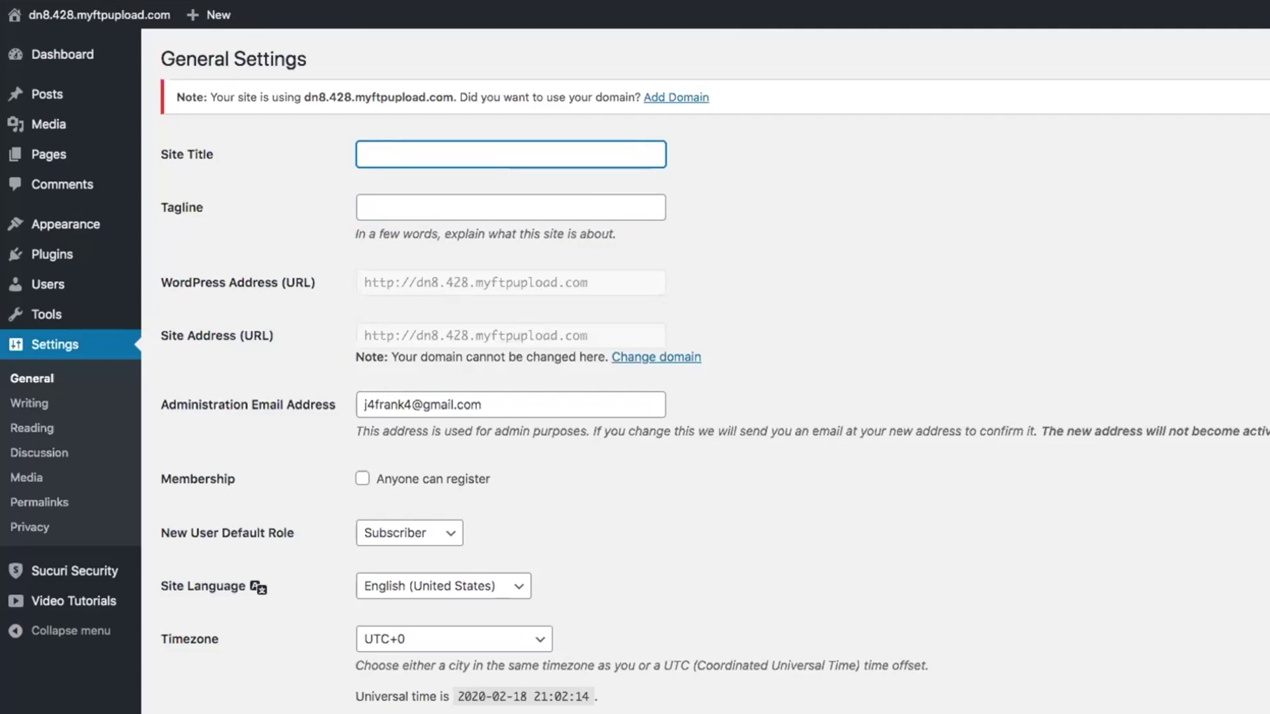
pyautogui.write('Je')
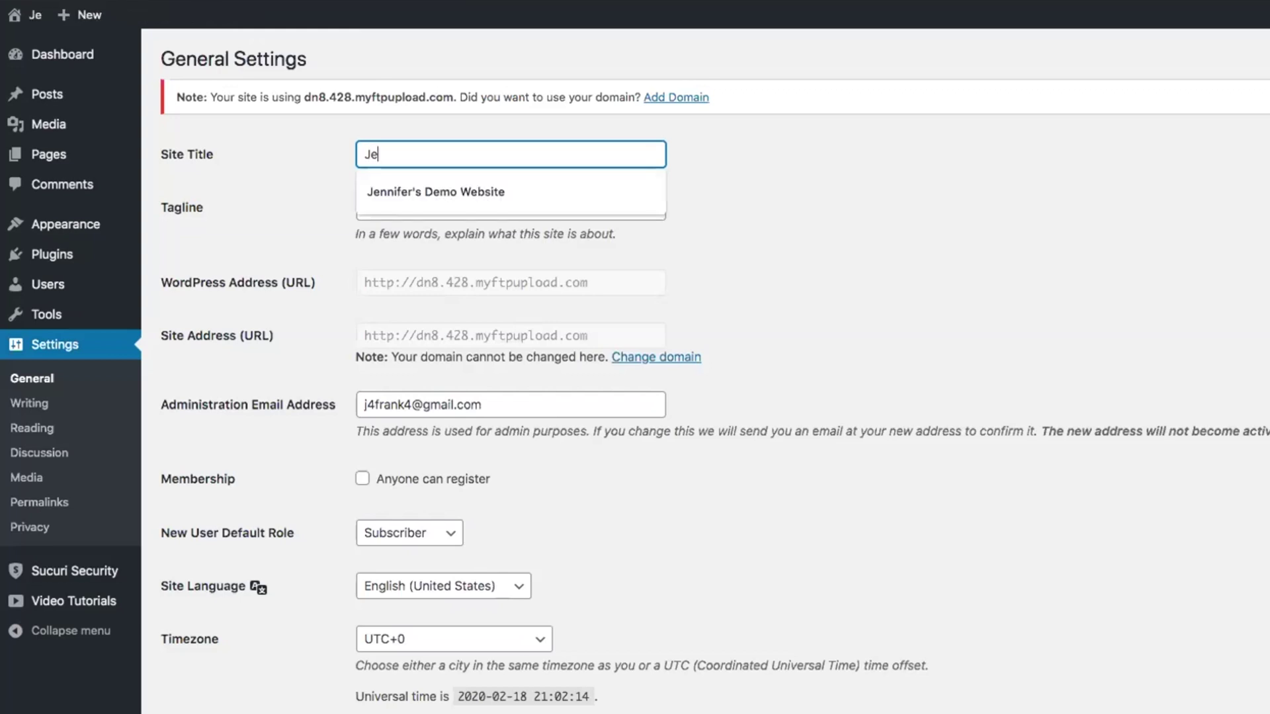
pyautogui.write('nnifer Franklin')
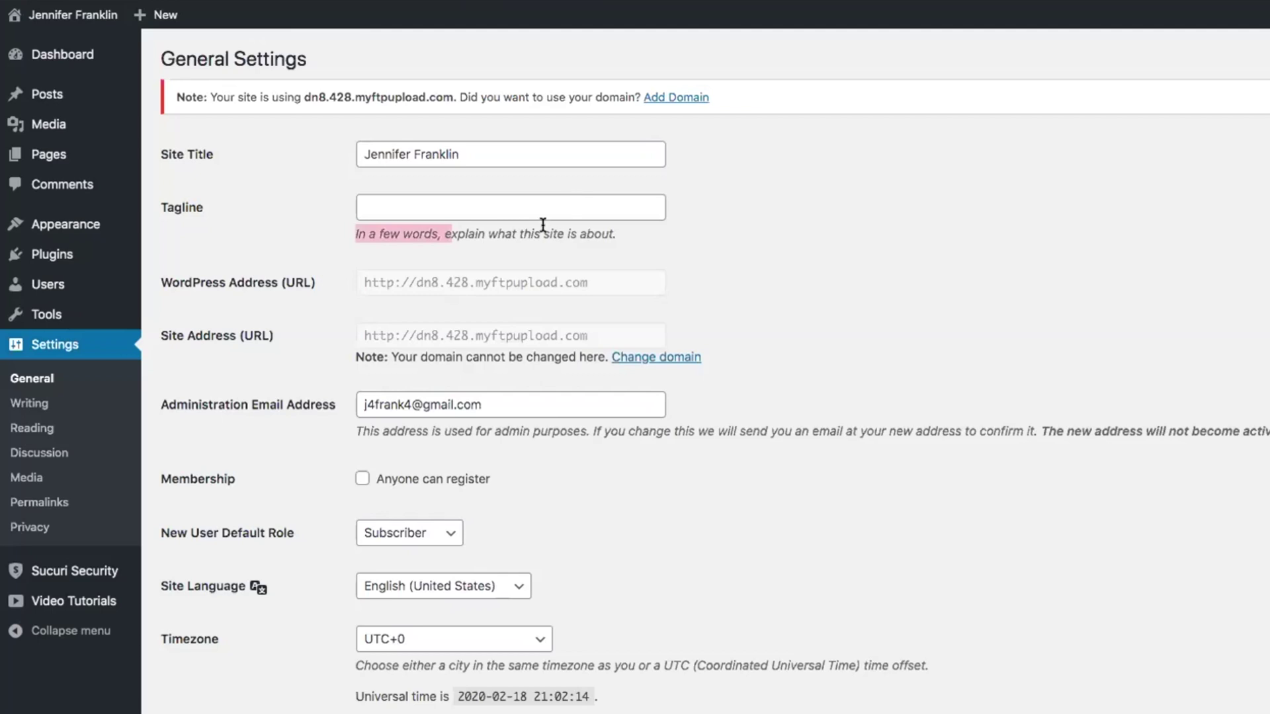
pyautogui.click(548, 205)
pyautogui.press('Down')
pyautogui.press('Return')
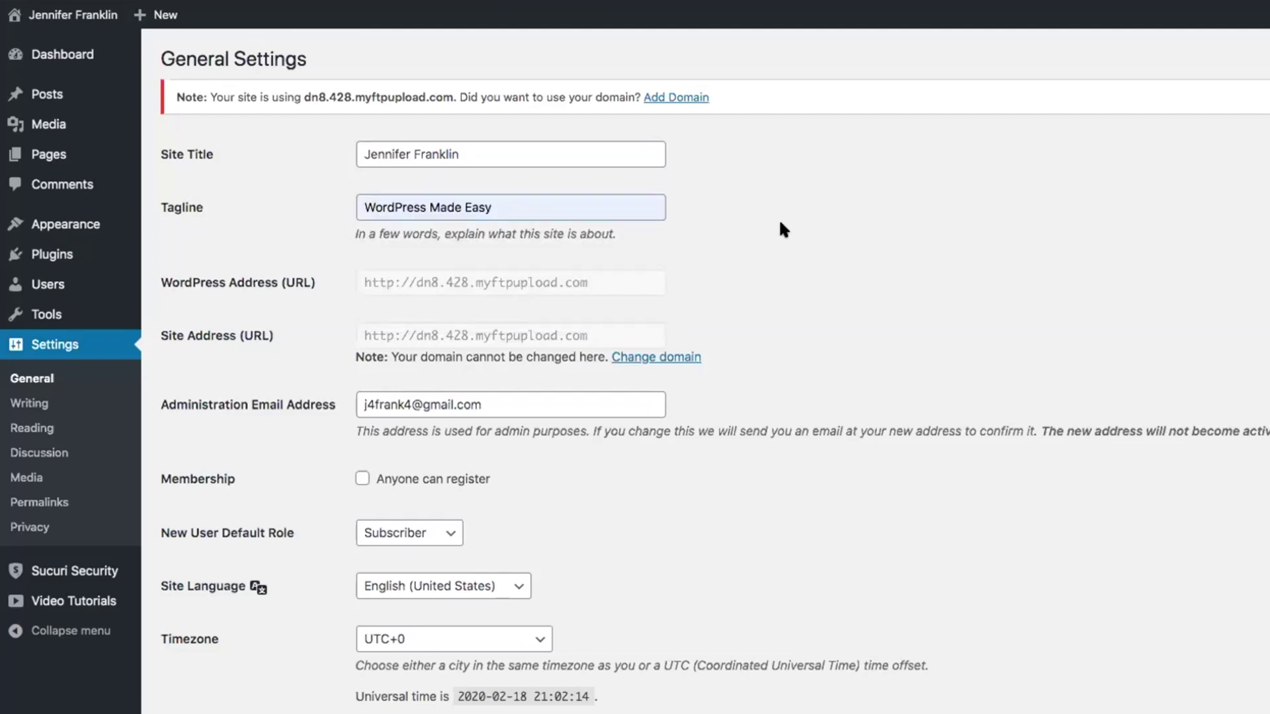
# Step: Review the remaining general settings, check the available timezones and save the general settings
pyautogui.scroll(-4, 782, 226)
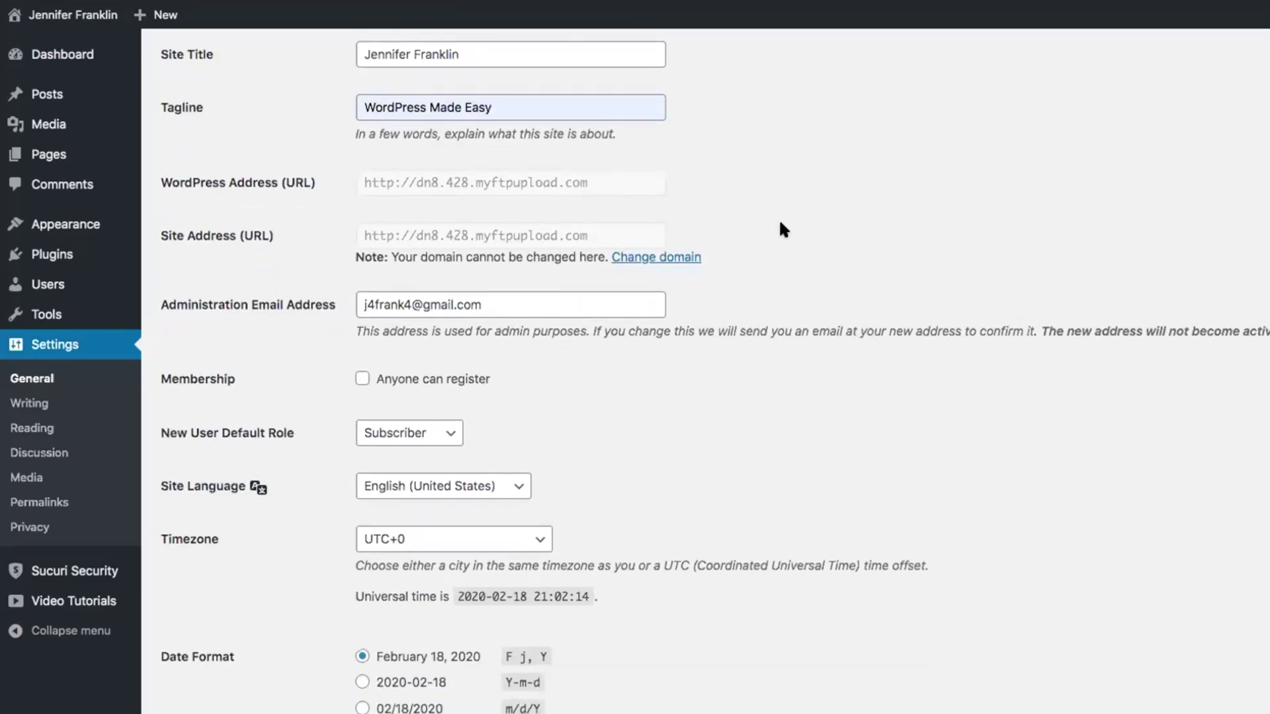
pyautogui.scroll(1, 781, 228)
pyautogui.scroll(-2, 781, 228)
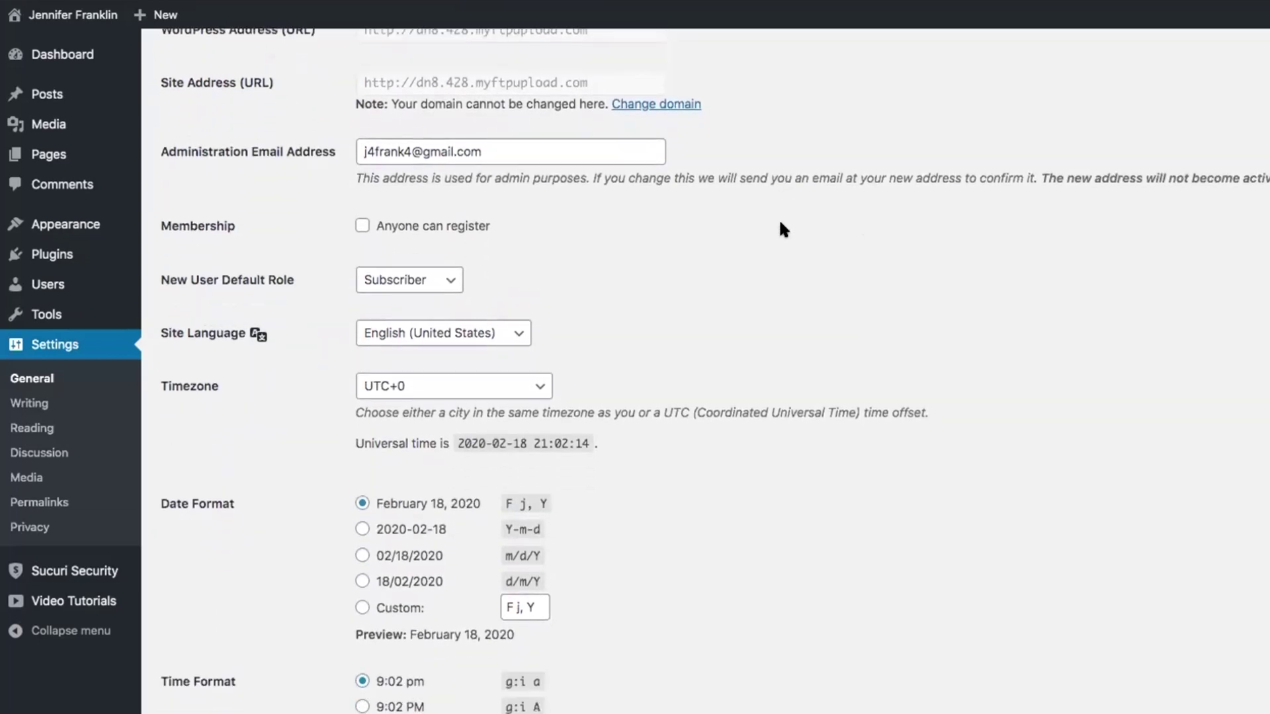
pyautogui.scroll(-2, 783, 231)
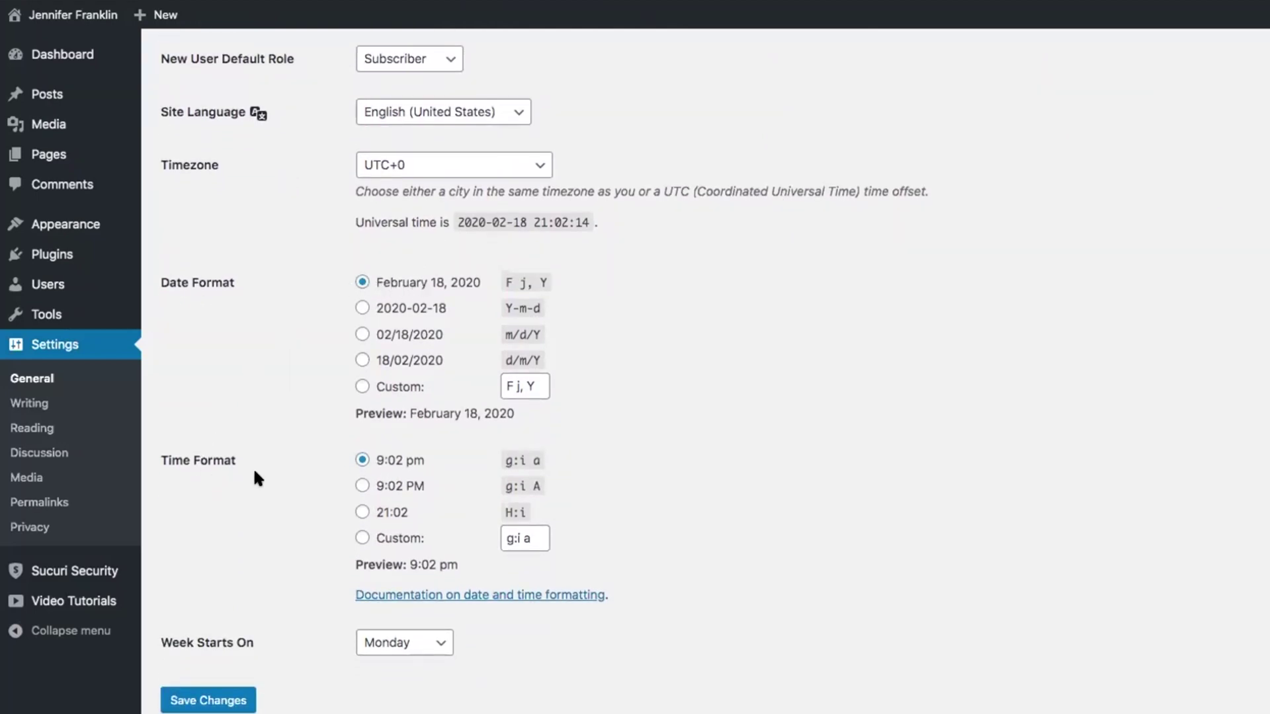
pyautogui.click(426, 158)
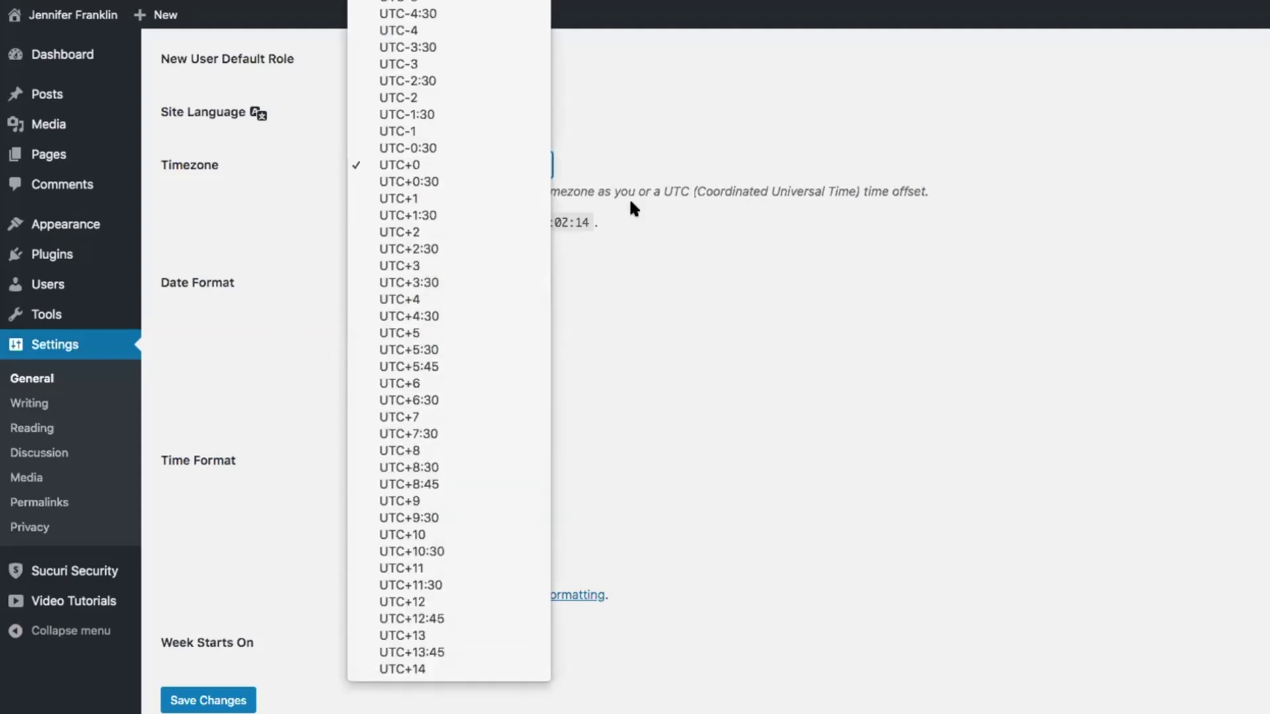
pyautogui.click(746, 228)
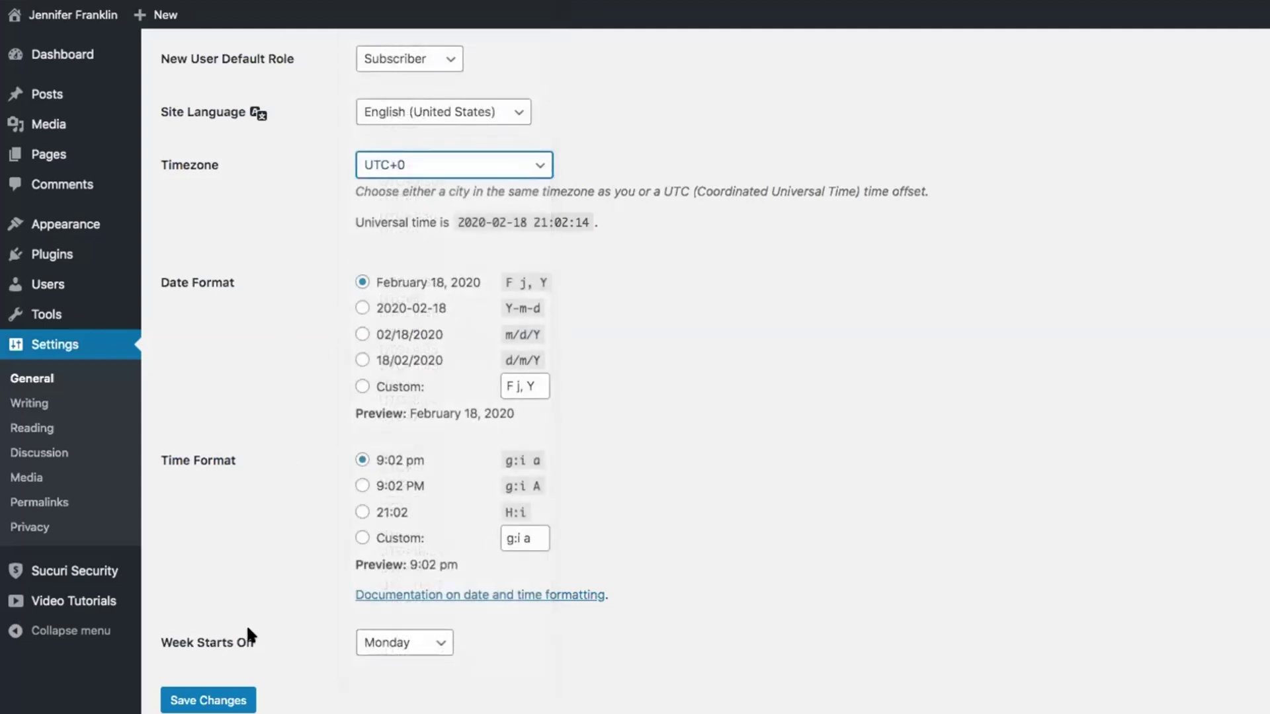
pyautogui.click(218, 700)
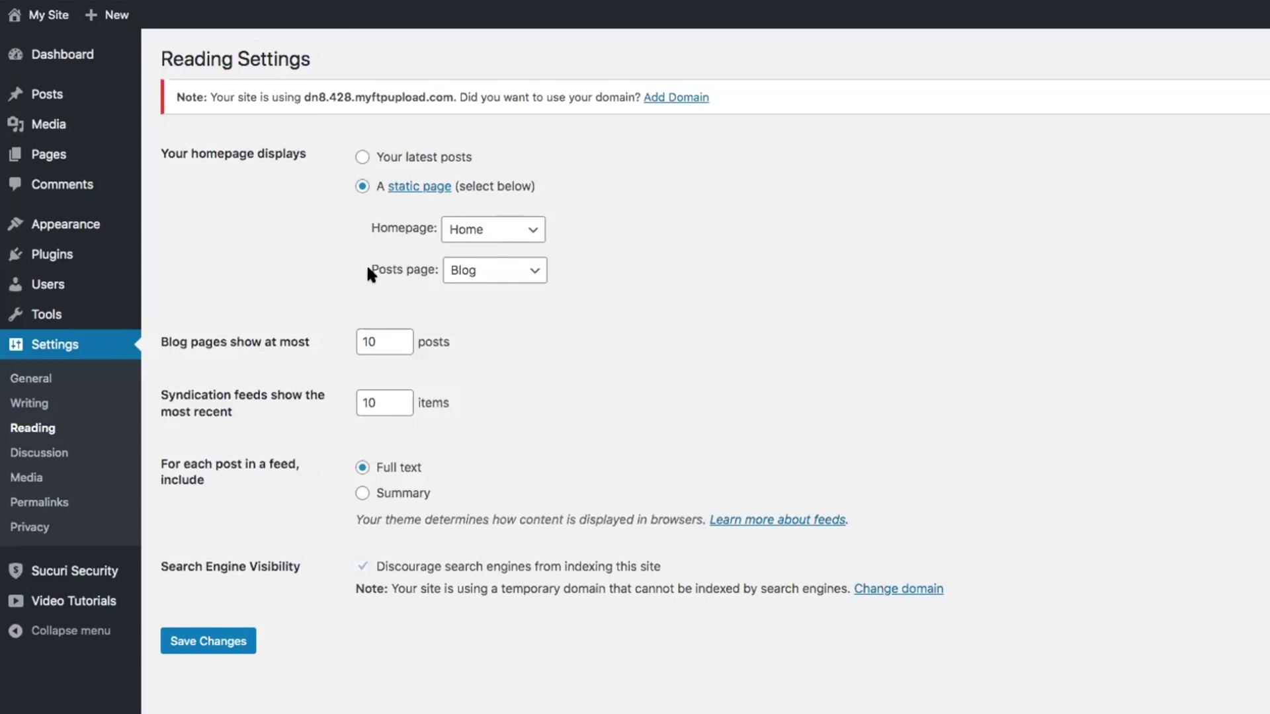
# Step: Check the pages available as homepage, try the latest-posts homepage option and switch back to the static Home page
pyautogui.click(513, 229)
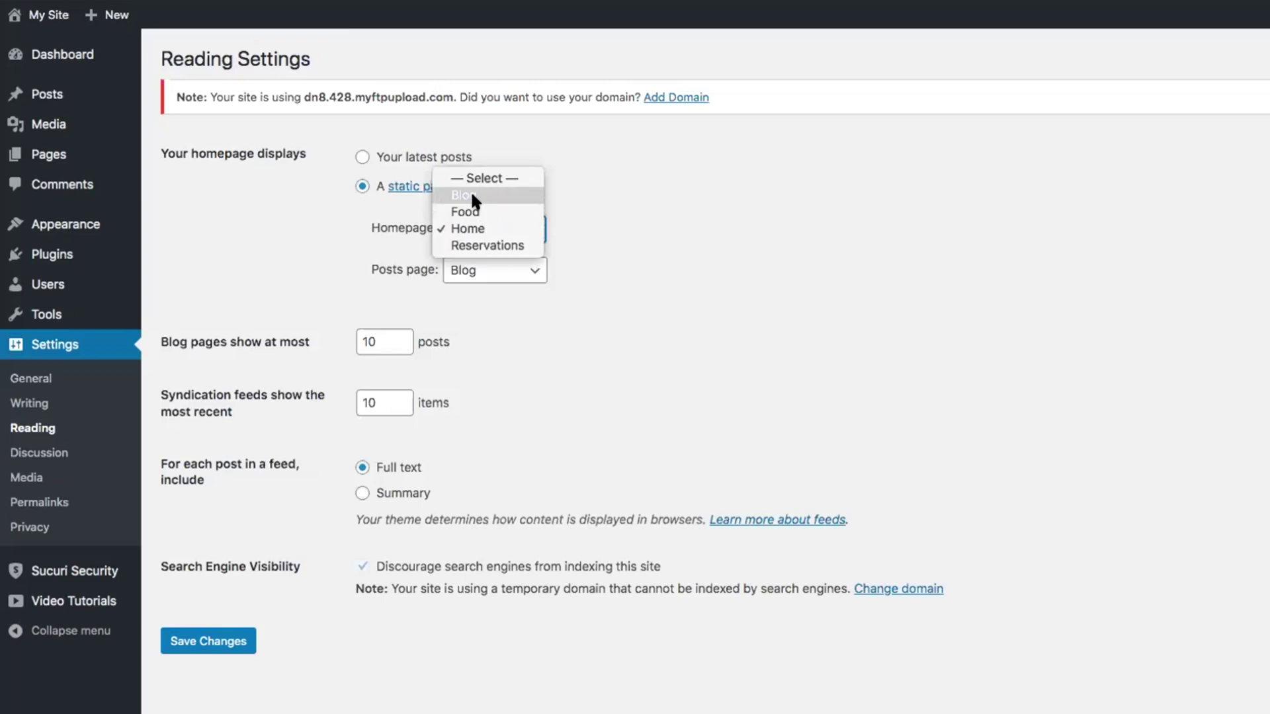
pyautogui.click(468, 228)
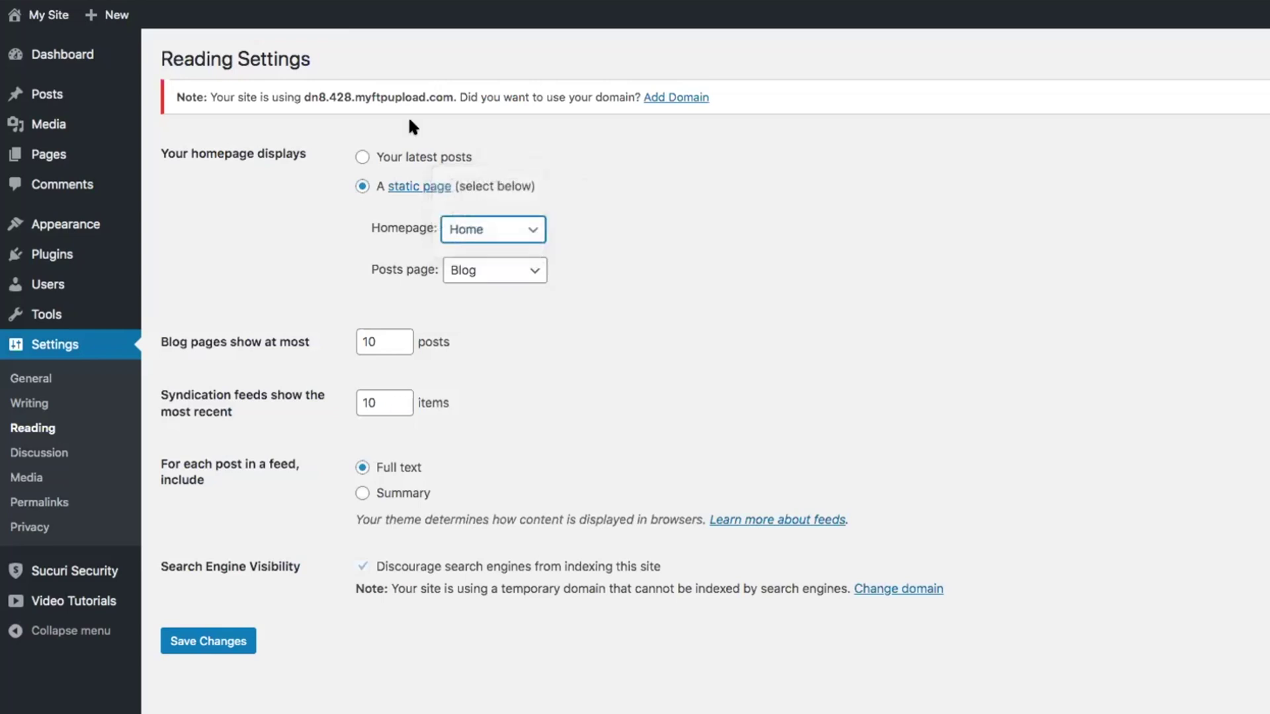
pyautogui.click(363, 156)
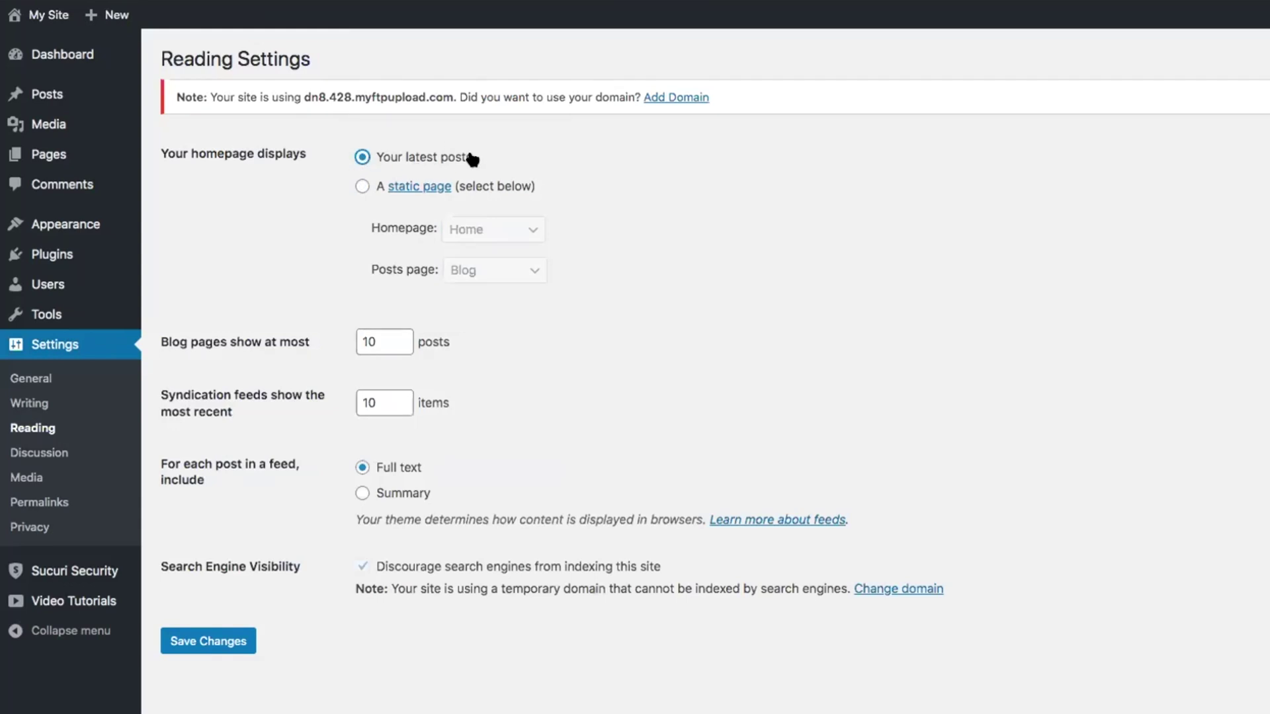
pyautogui.click(363, 186)
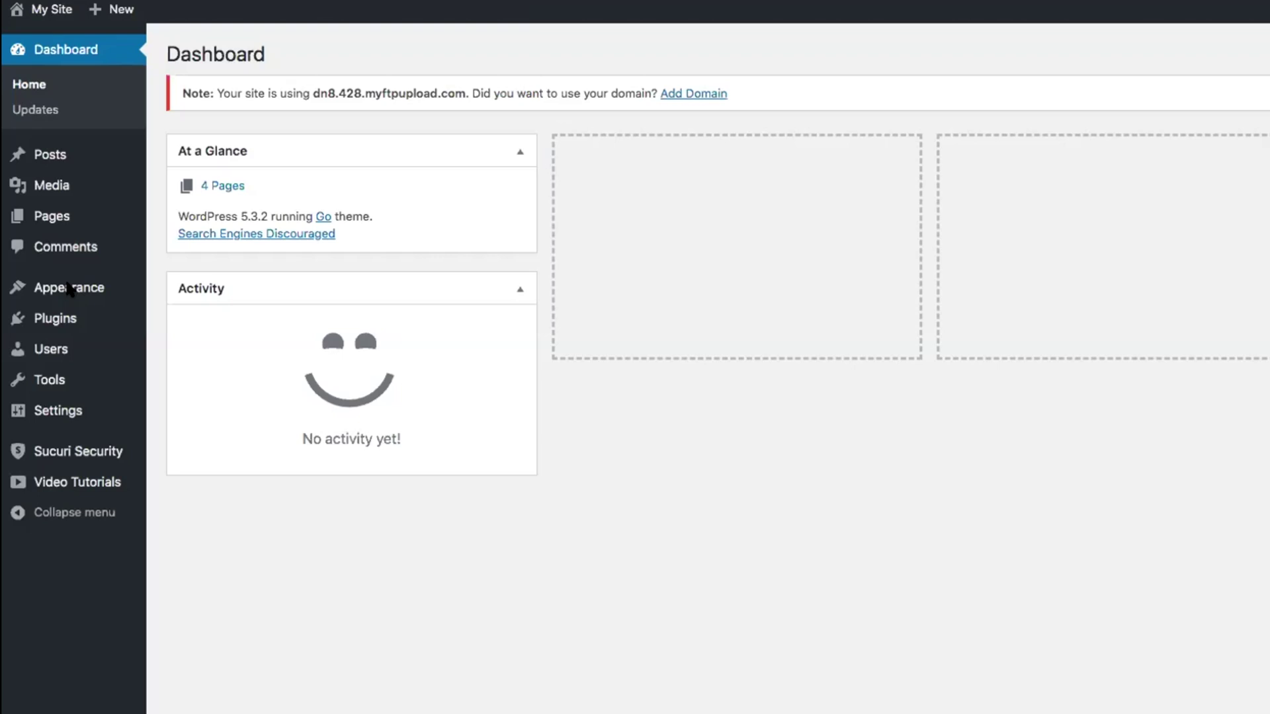
# Step: Open the Go theme's customizer, review the site identity section and publish the customizations
pyautogui.click(69, 287)
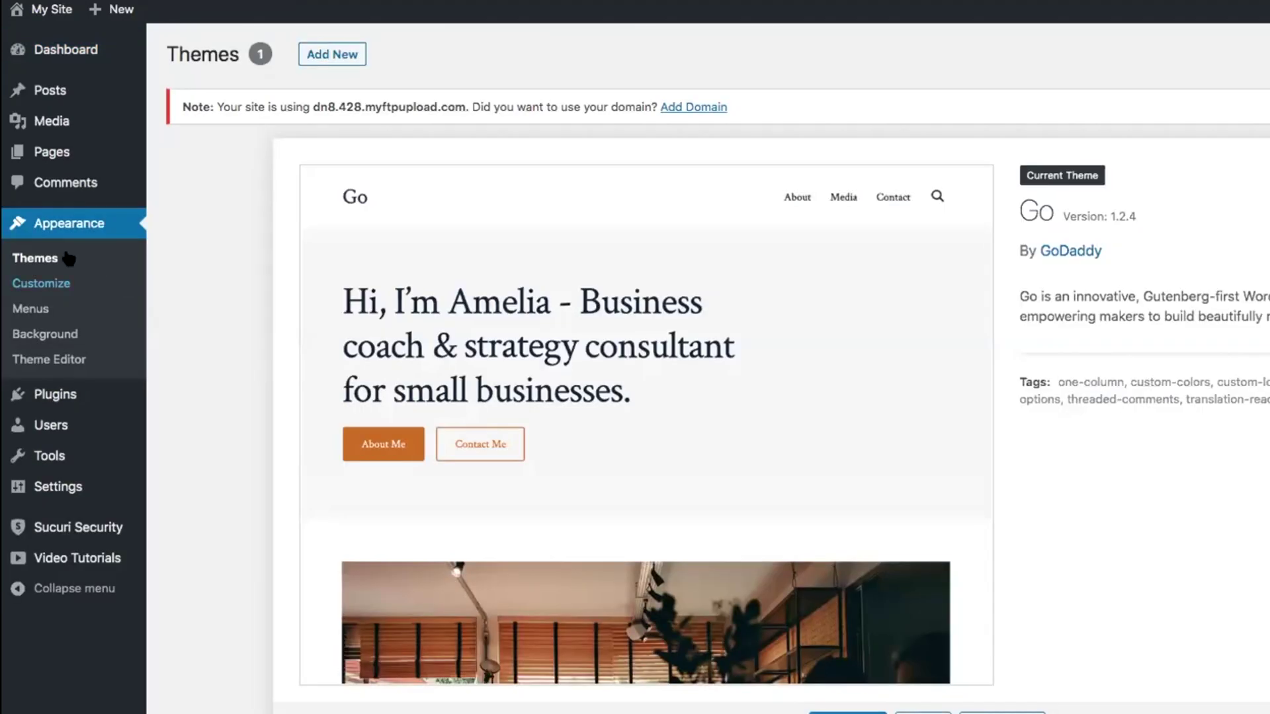
pyautogui.click(52, 284)
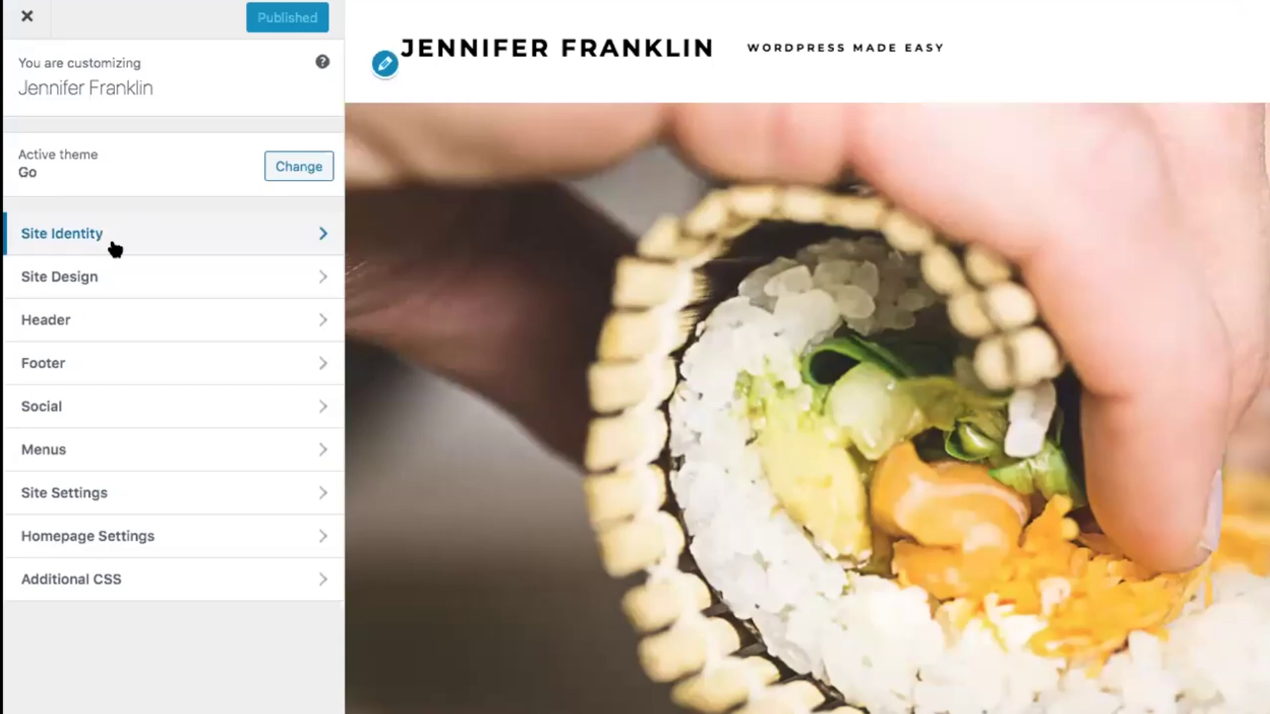
pyautogui.click(114, 248)
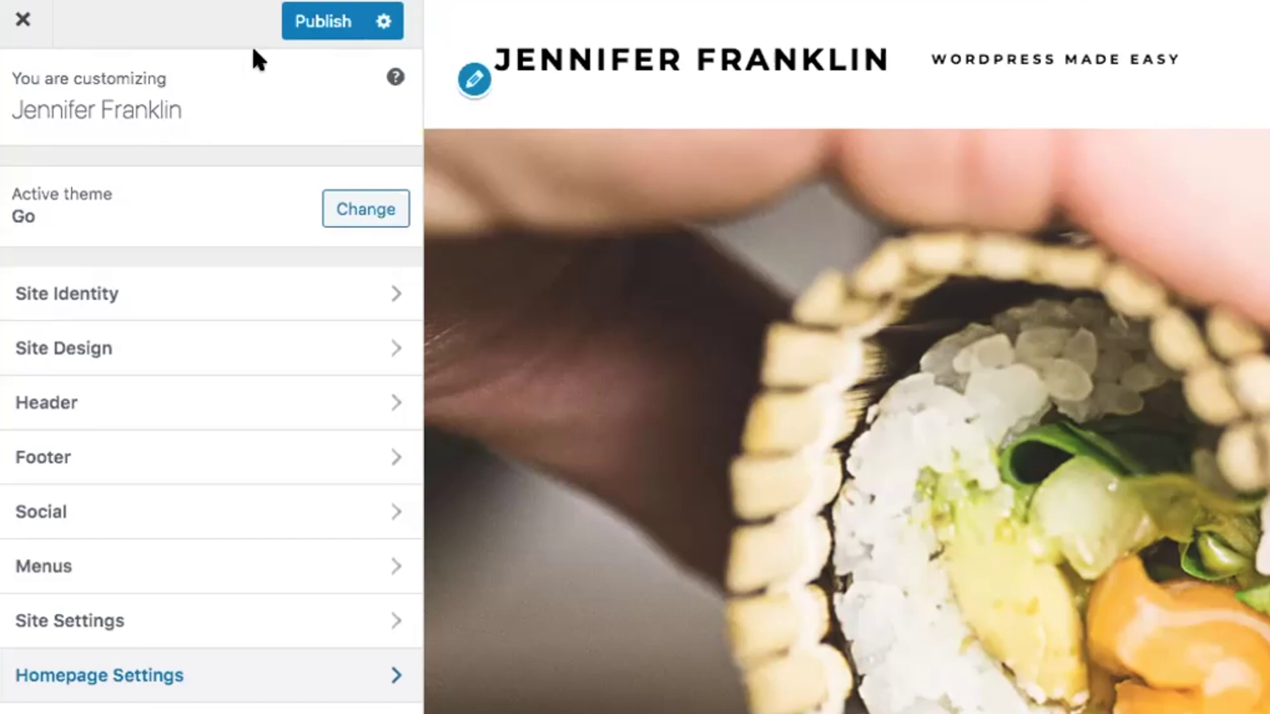
pyautogui.click(318, 17)
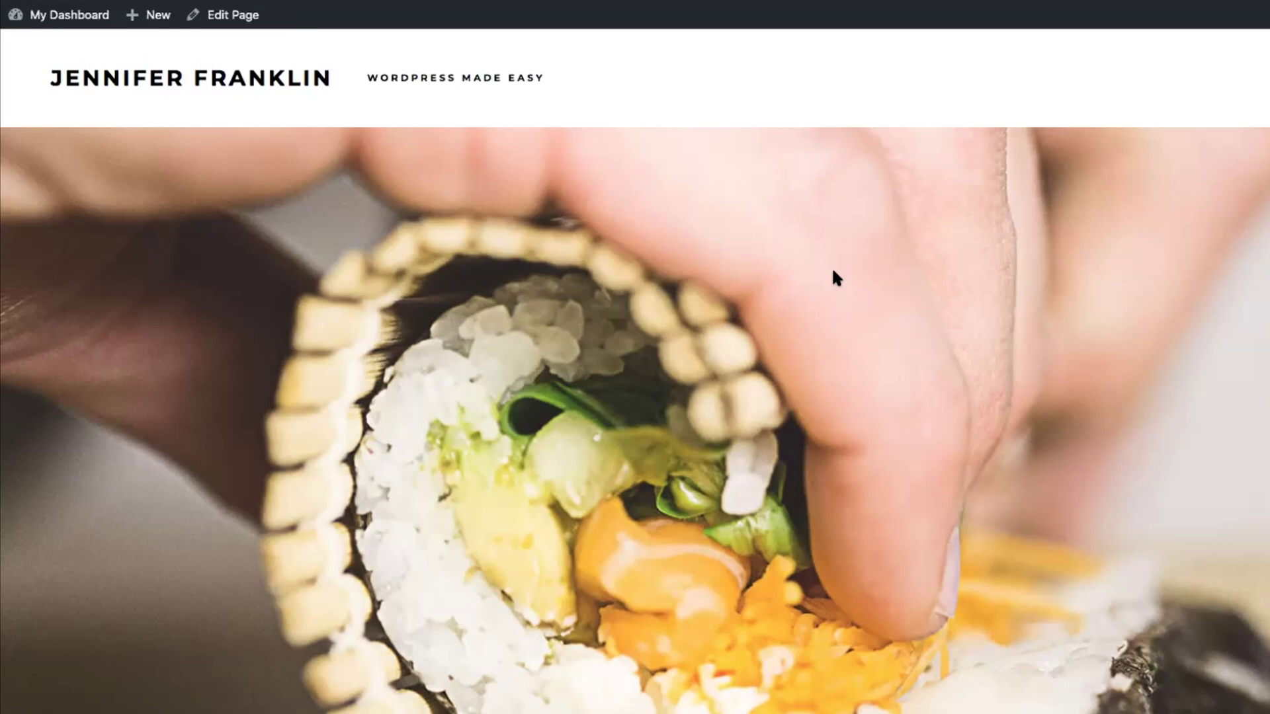
# Step: Open the Home page for editing, place the cursor in its title and open the replacement options of the sushi image
pyautogui.click(236, 16)
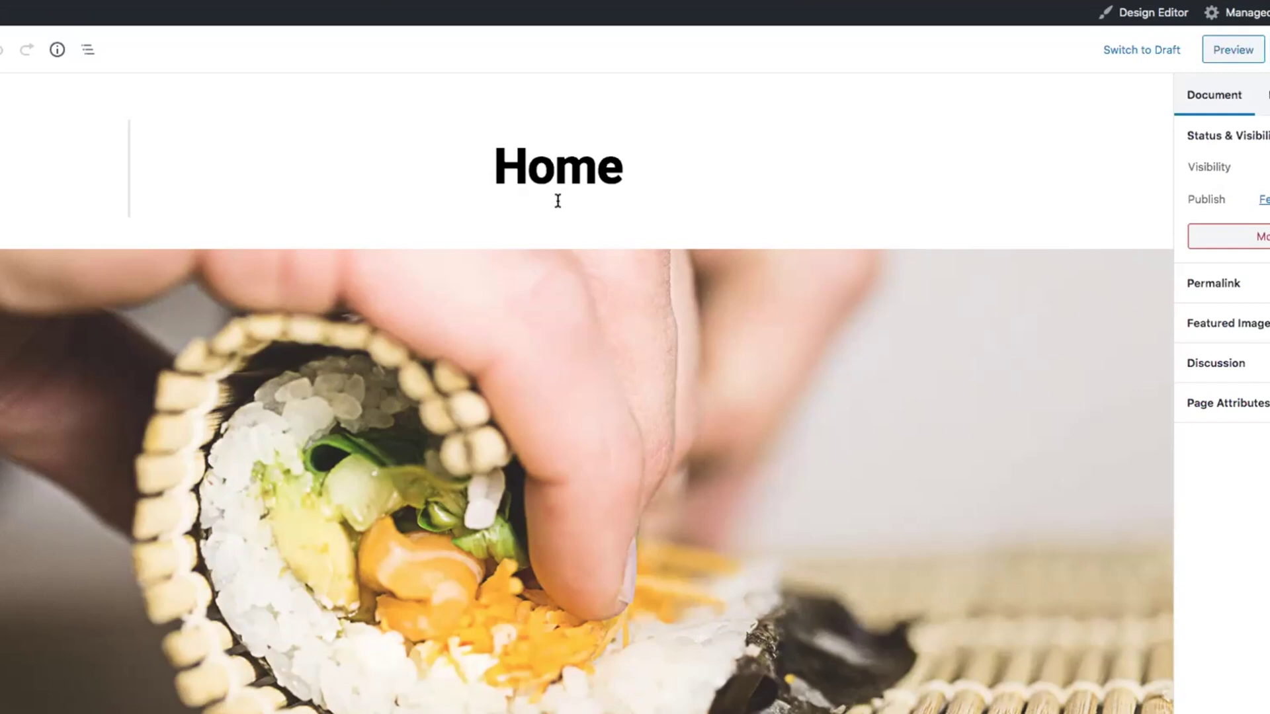
pyautogui.click(556, 169)
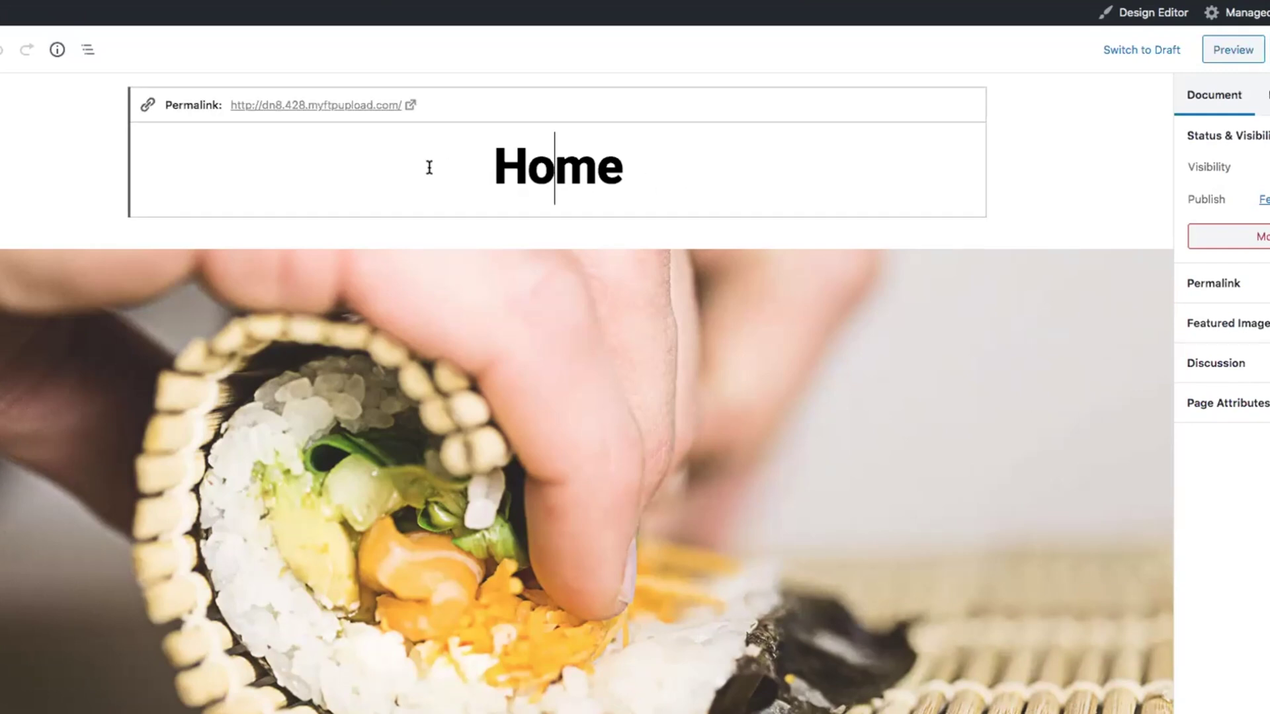
pyautogui.scroll(-2, 429, 168)
pyautogui.scroll(-3, 429, 167)
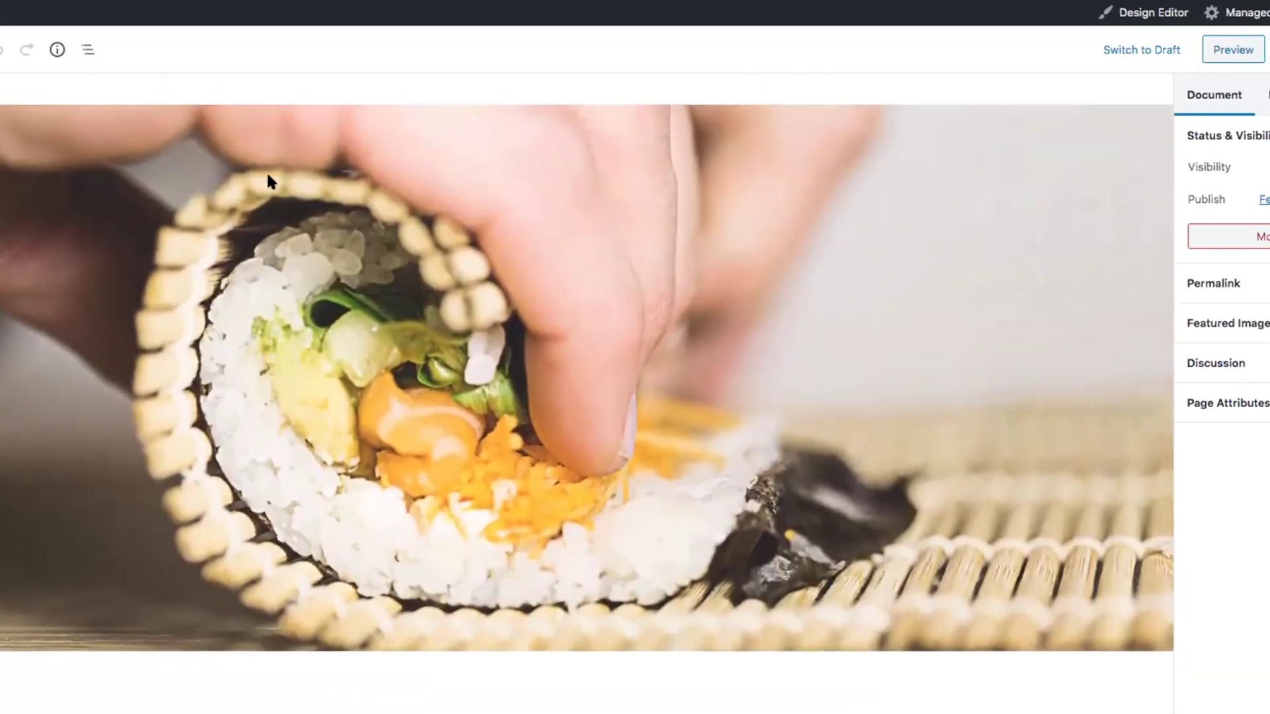
pyautogui.click(264, 180)
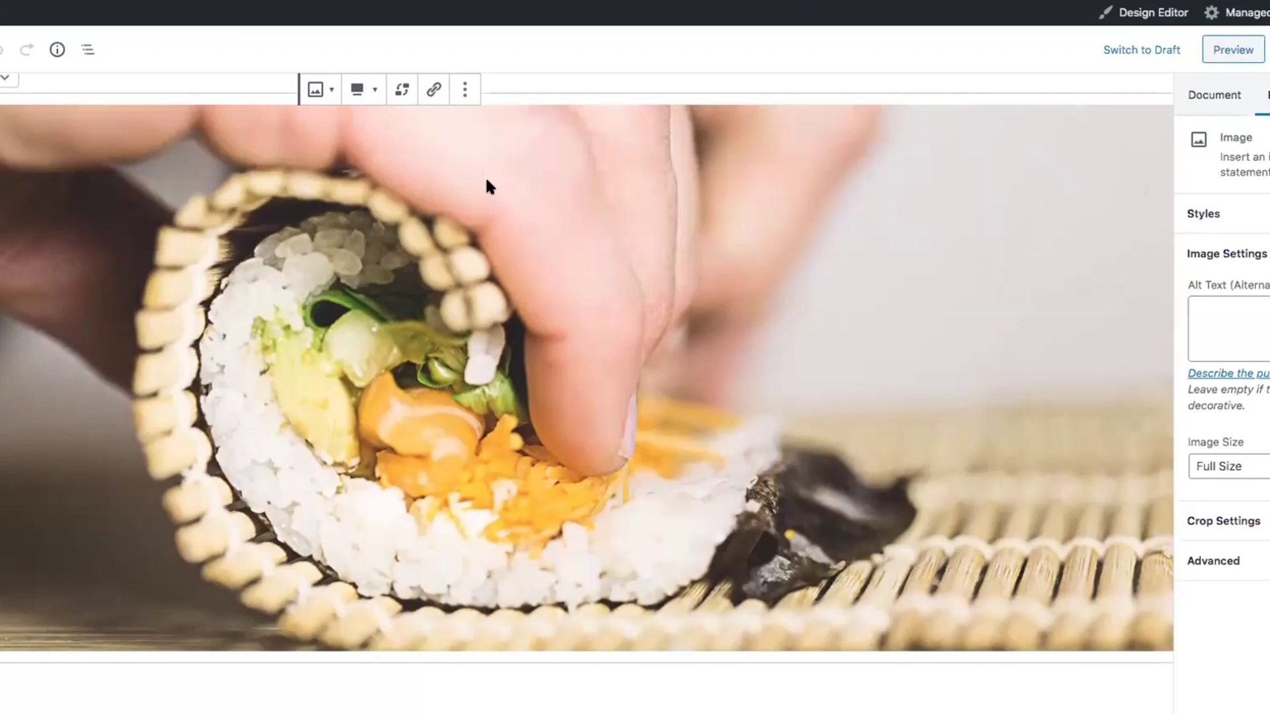
pyautogui.click(402, 89)
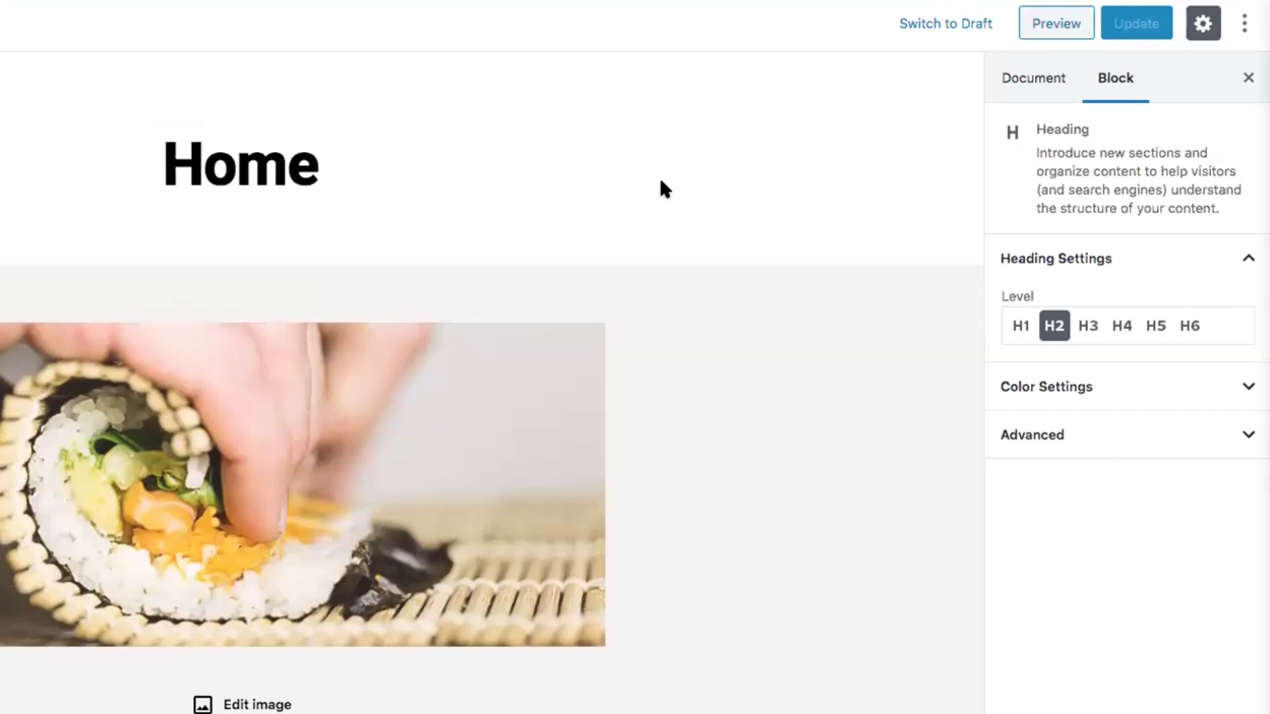
# Step: Examine the content blocks further down the Home page in the editor
pyautogui.scroll(-15, 660, 177)
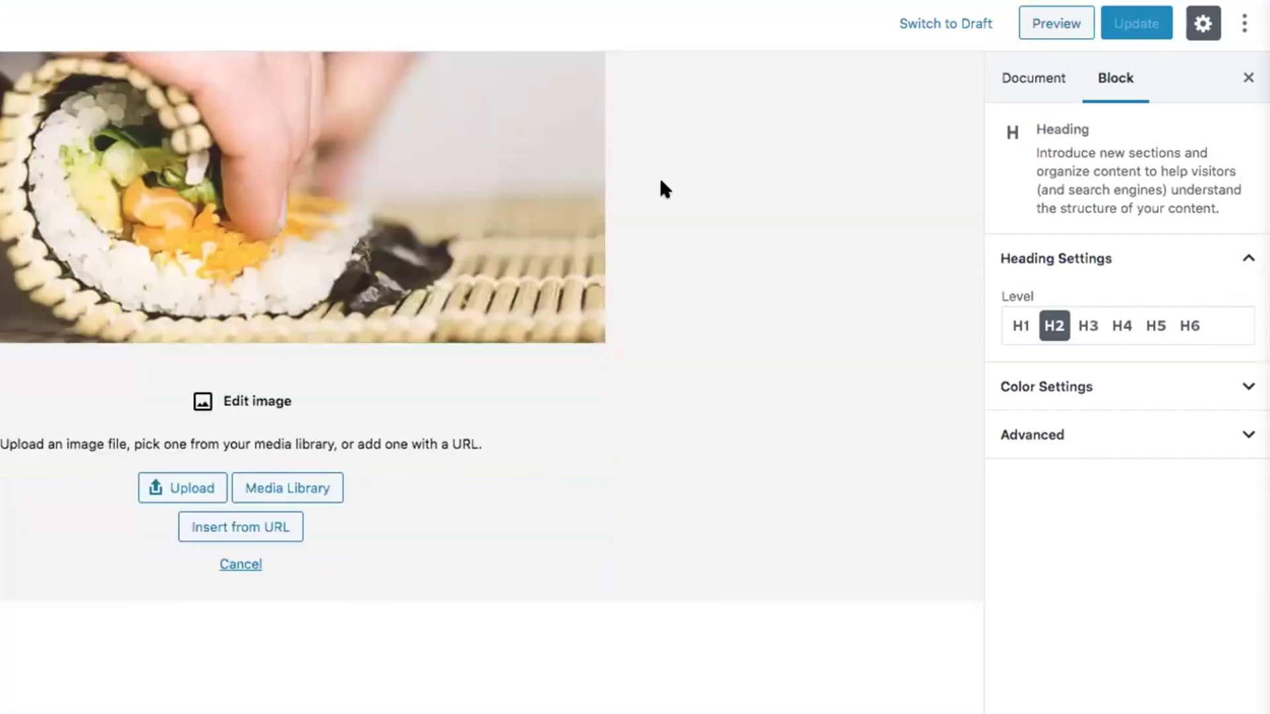
pyautogui.click(329, 291)
pyautogui.click(429, 262)
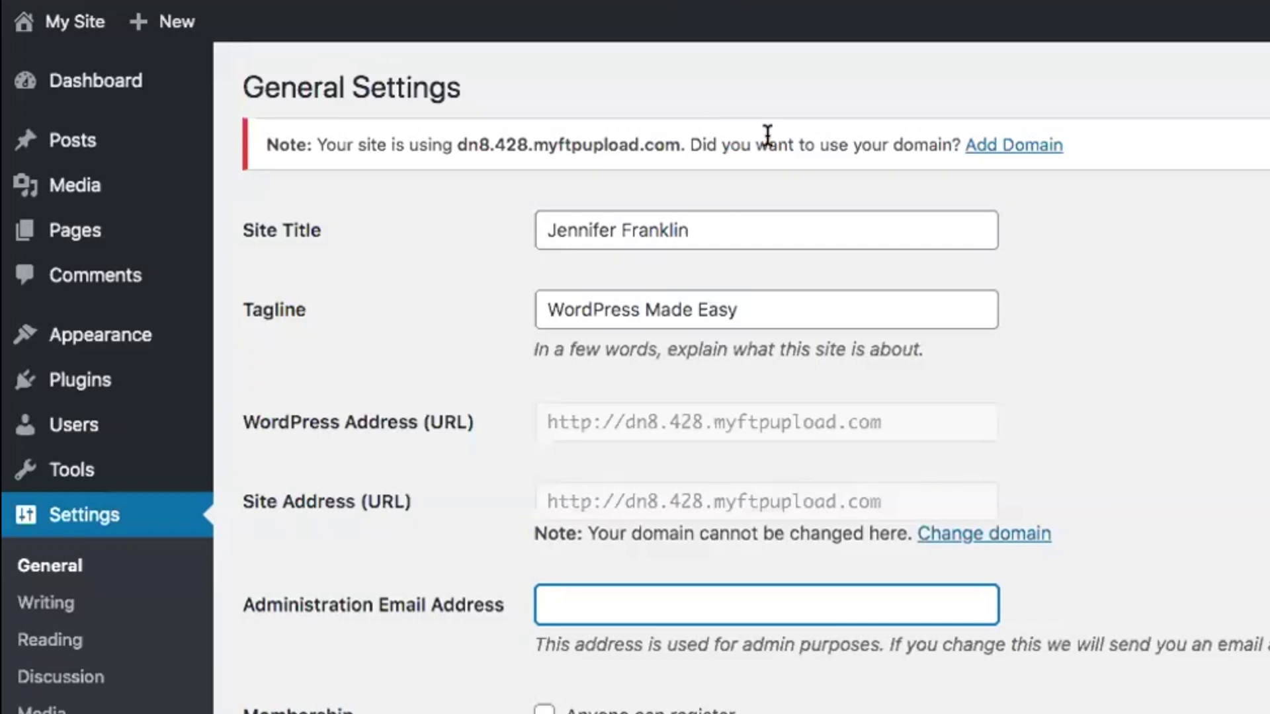
# Step: Start adding a domain from the general settings and attach babysinstyle.com as the account's primary domain
pyautogui.click(1022, 147)
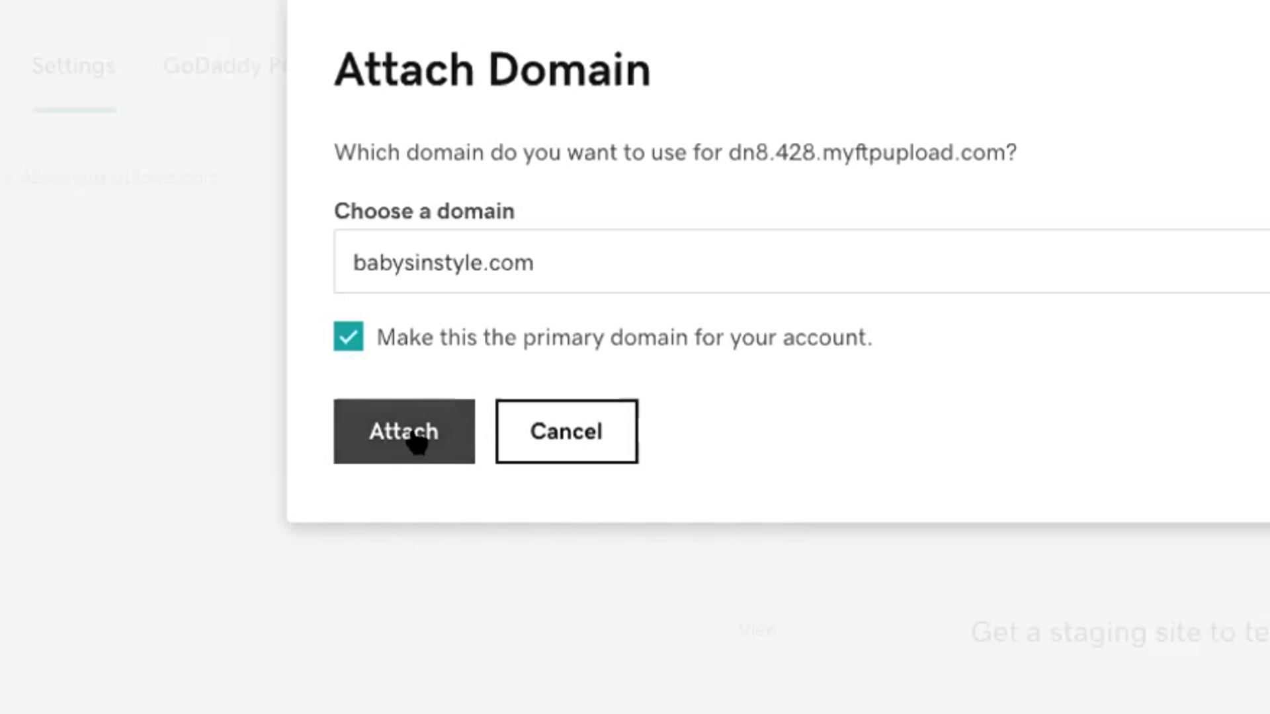
pyautogui.click(411, 437)
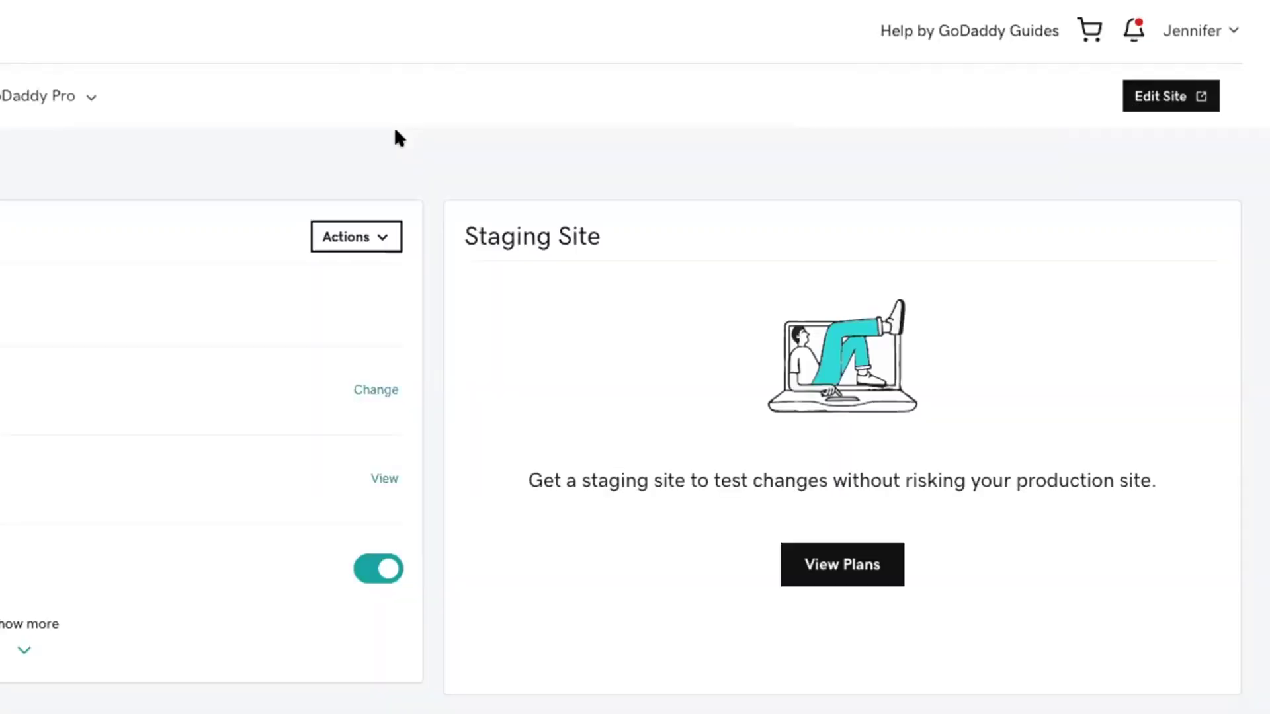